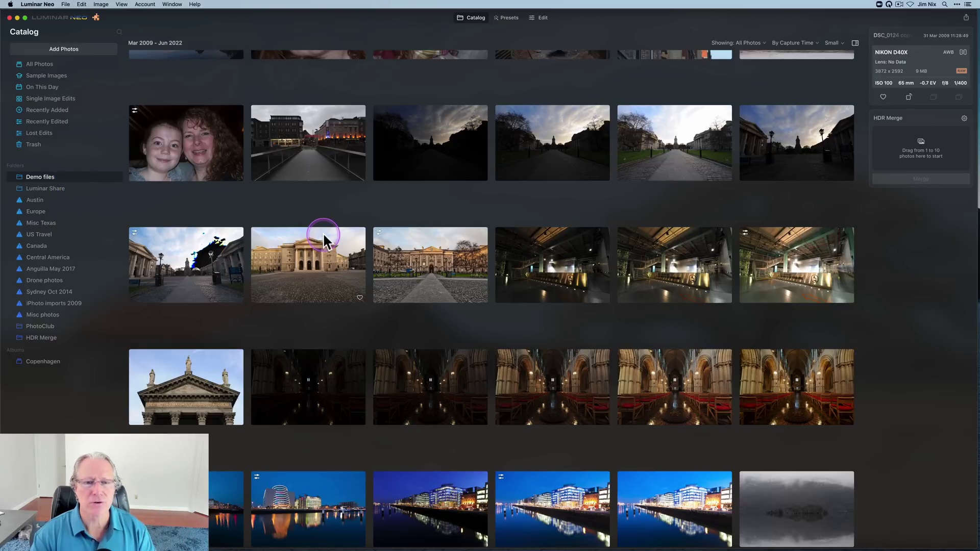
Select the three bracketed walkway exposures, from darkest to brightest, with the HDR Merge panel showing
left_click(426, 158)
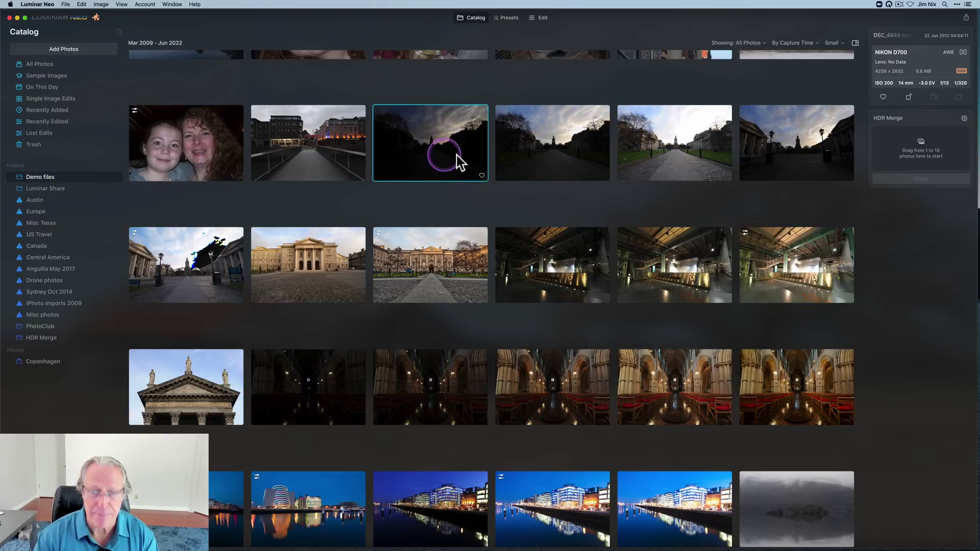
left_click(660, 142, "shift")
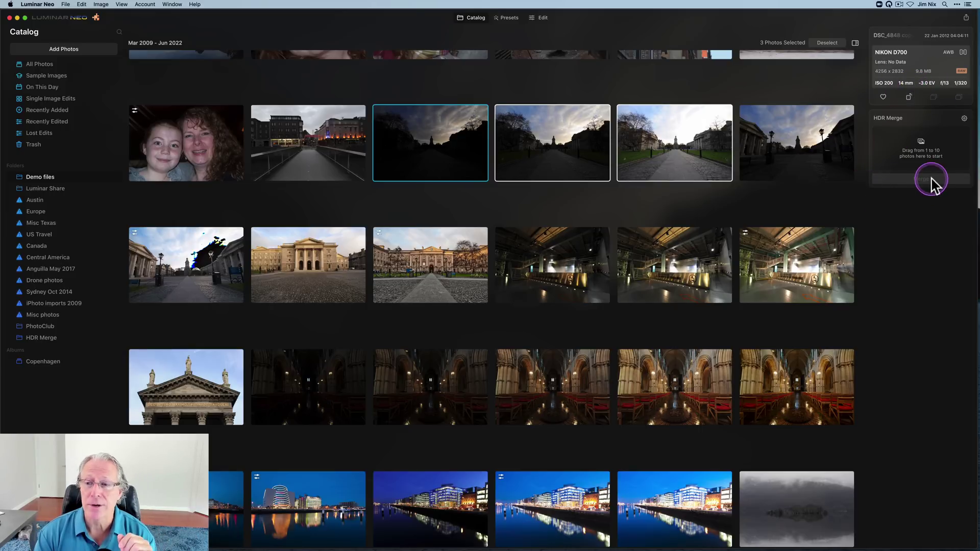
left_click(855, 45)
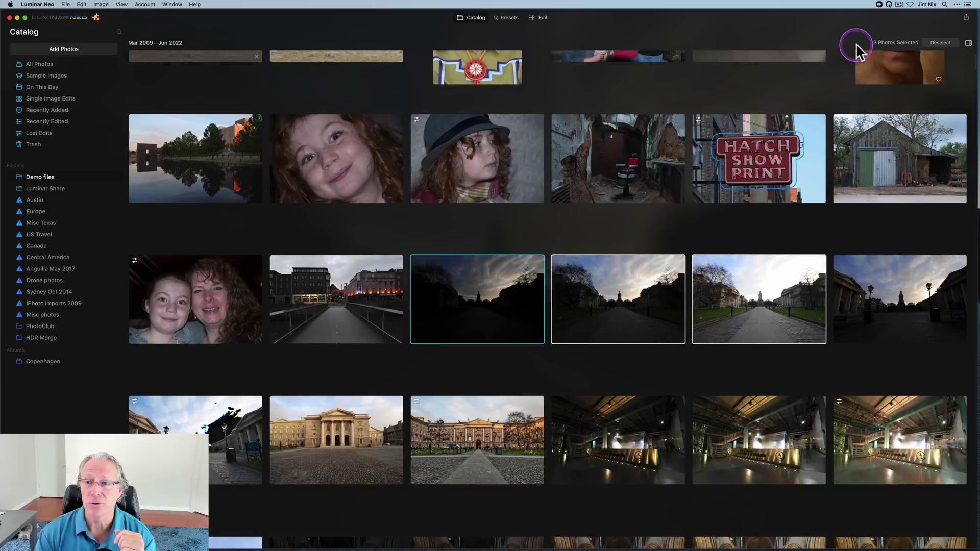
left_click(968, 44)
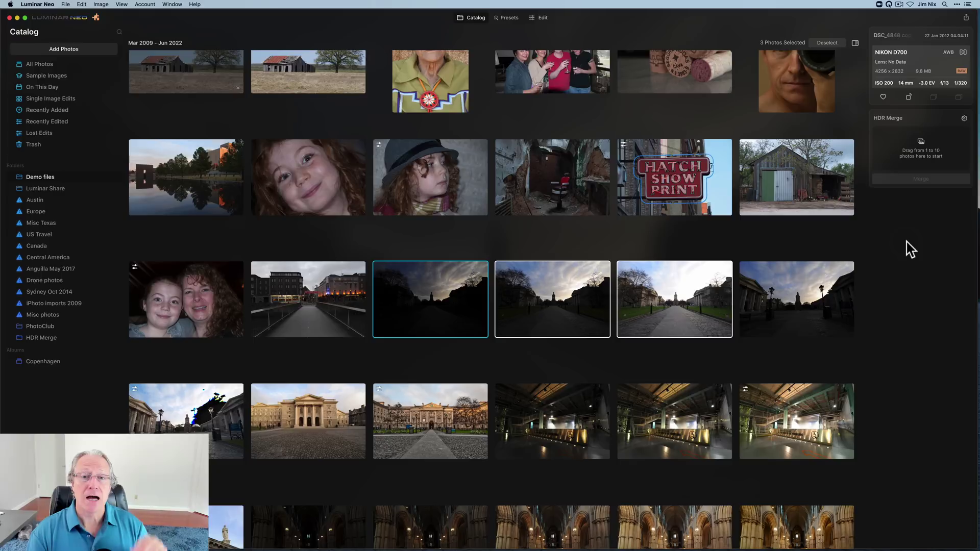
Adjust the selection of walkway thumbnails in the catalog grid
left_click(815, 250)
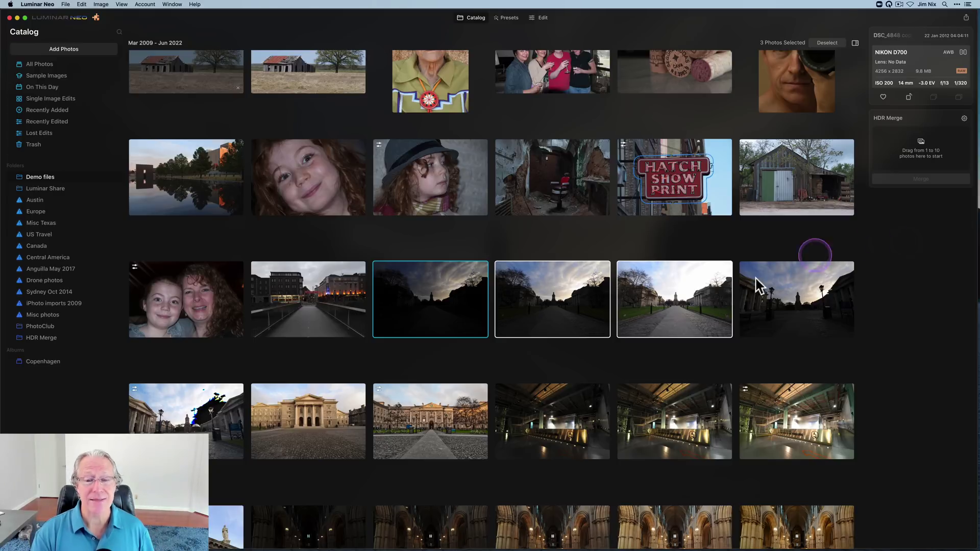
left_click(683, 348)
left_click(623, 332)
scroll(623, 332, "down", 1)
mouse_move(447, 275)
left_mouse_down()
mouse_move(635, 313)
mouse_move(505, 287)
mouse_move(687, 290)
mouse_move(566, 301)
left_mouse_up()
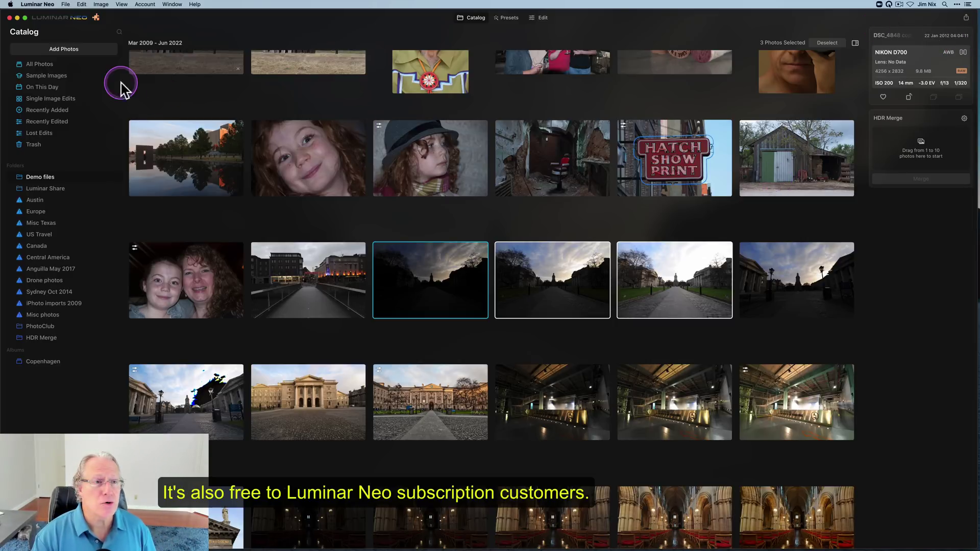
left_click(97, 22)
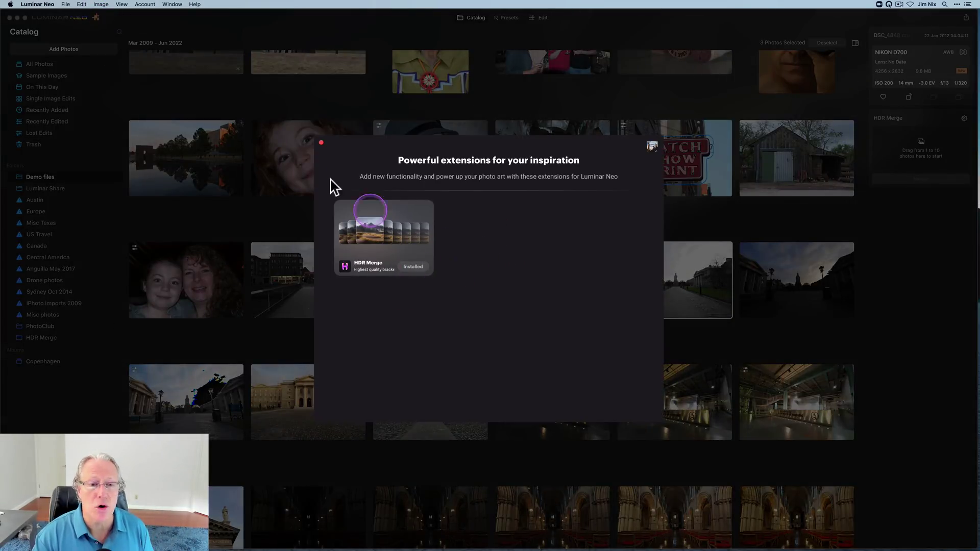
left_click(321, 142)
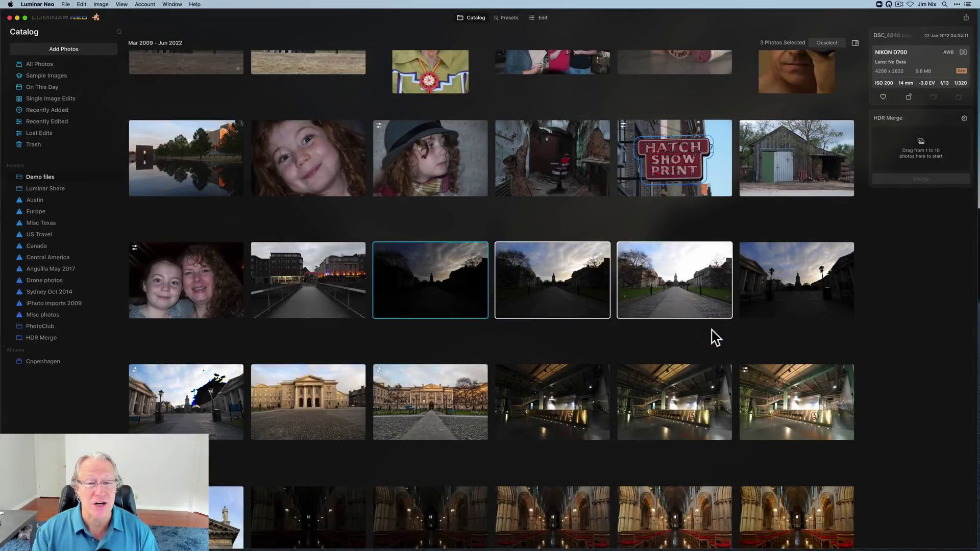
Drop the three selected walkway exposures into HDR Merge, lined up at ev -3.0, -1.0 and 1.0
left_click(529, 335)
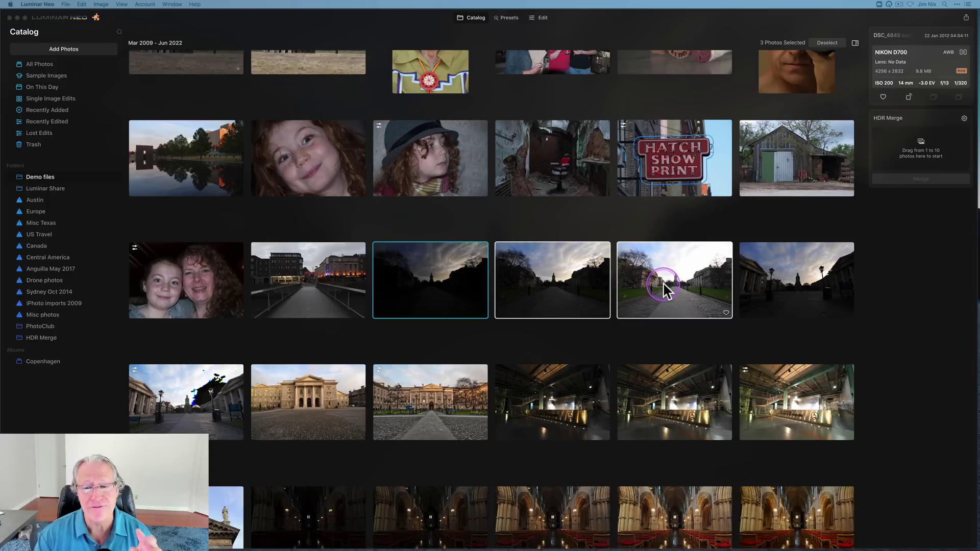
left_click_drag(663, 288, 914, 166)
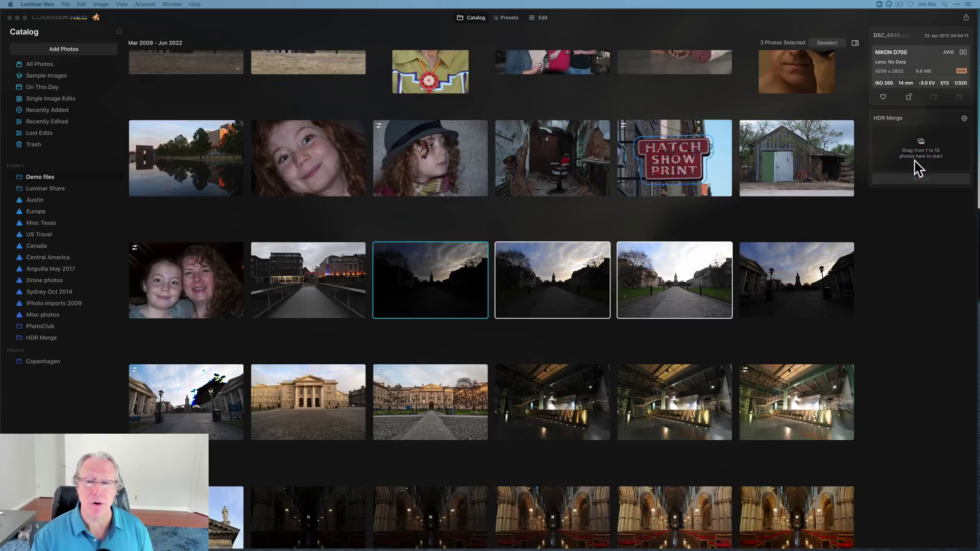
left_click(887, 233)
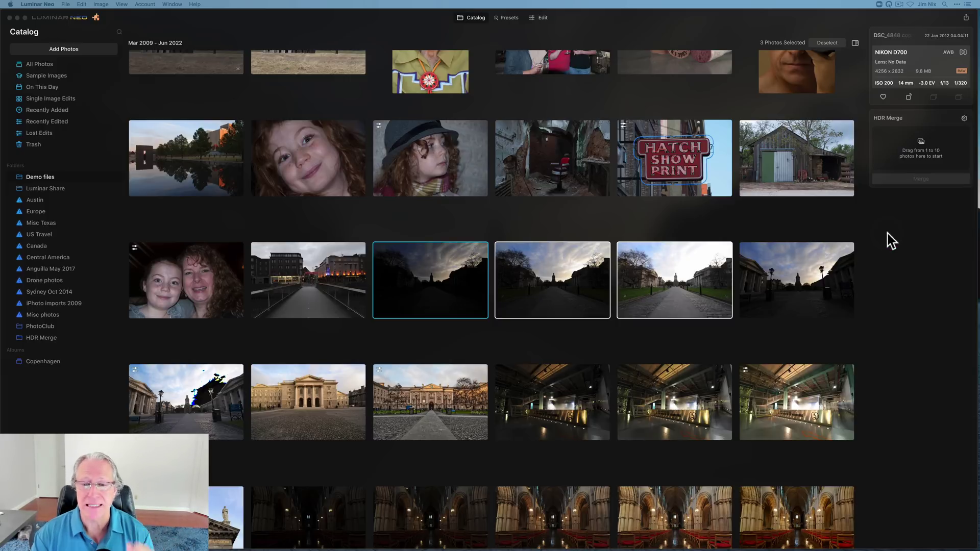
left_click(665, 282)
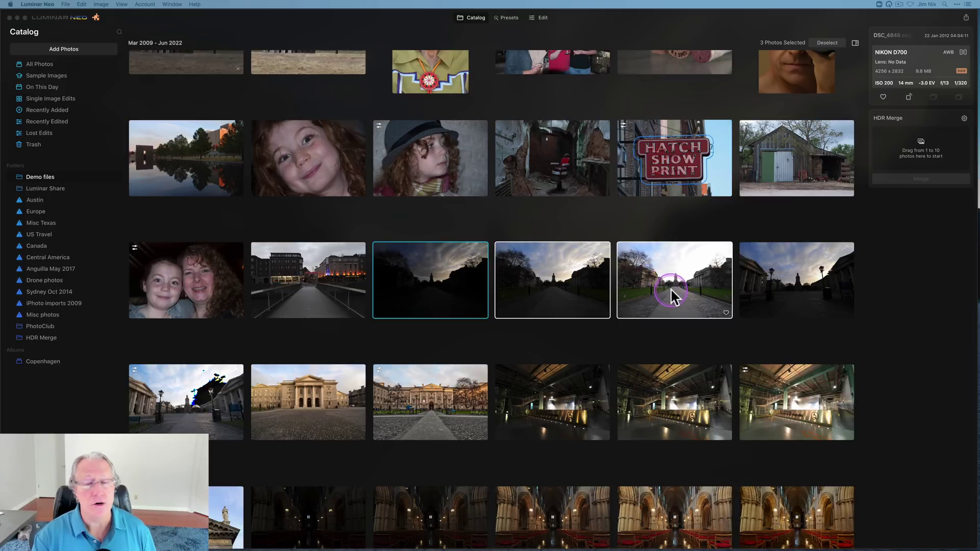
left_click_drag(670, 290, 896, 160)
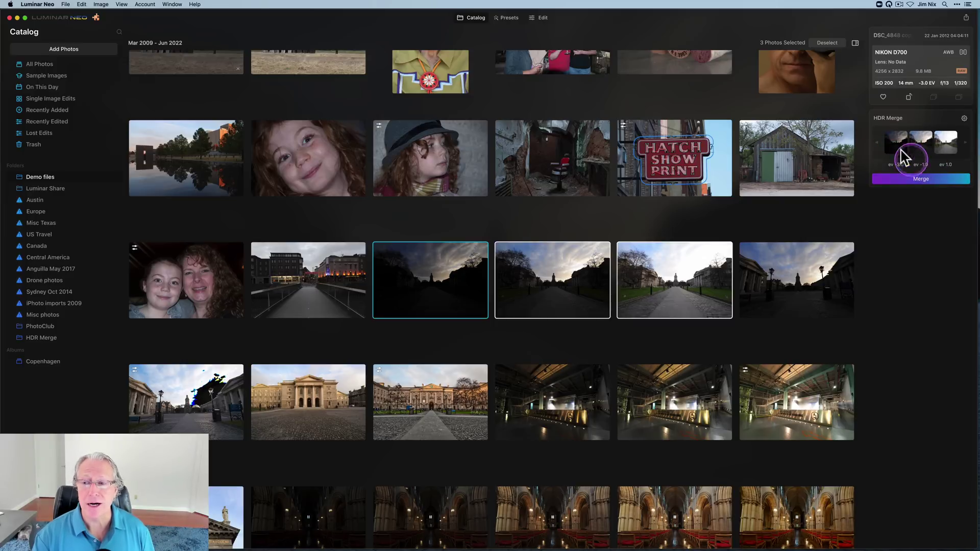
mouse_move(898, 139)
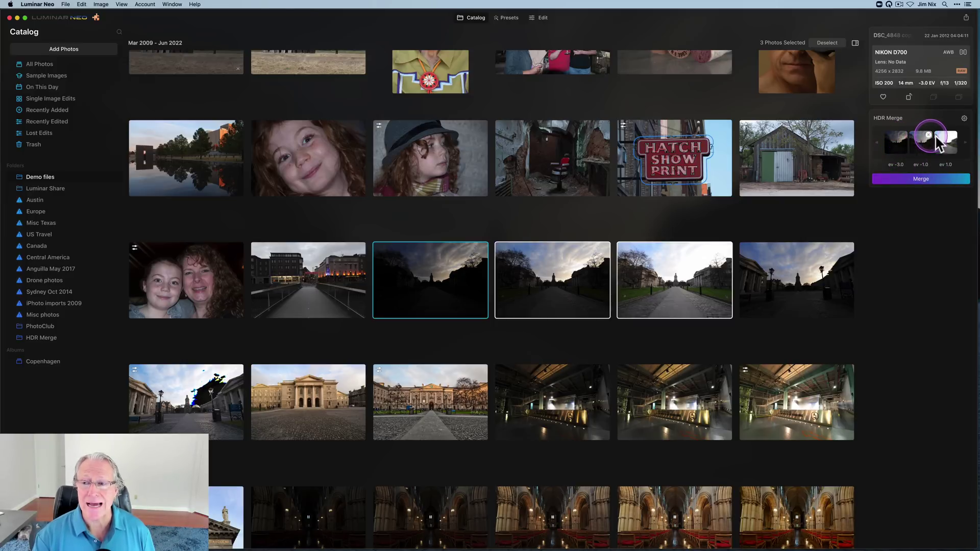
Enable Auto Alignment and Ghost Reduction, keeping the EV -1.0 reference image and Medium amount
left_click(964, 119)
left_click(861, 77)
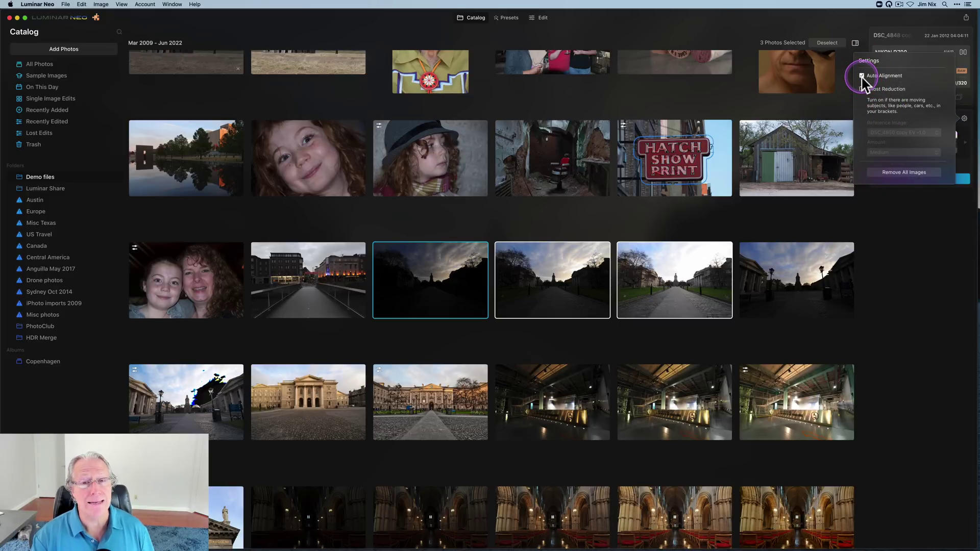
left_click(862, 90)
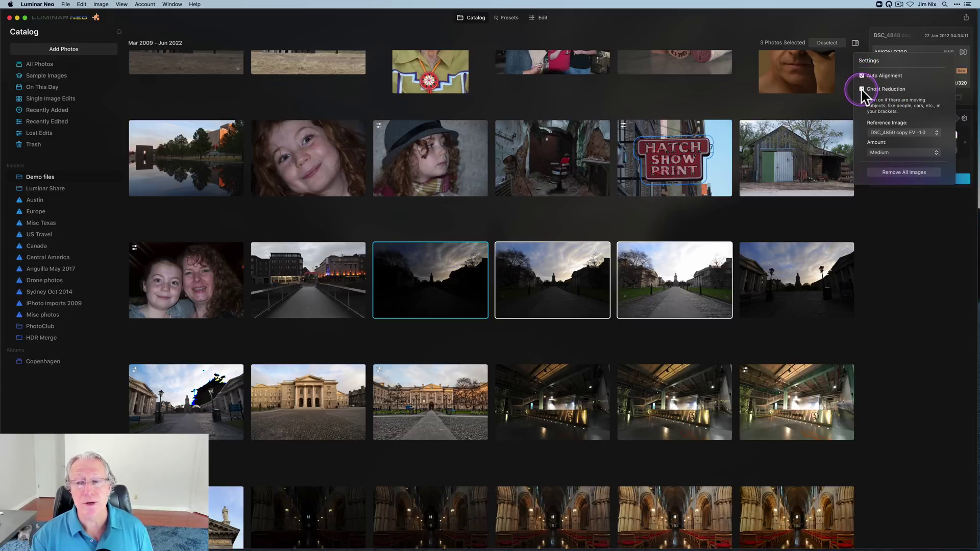
left_click(900, 134)
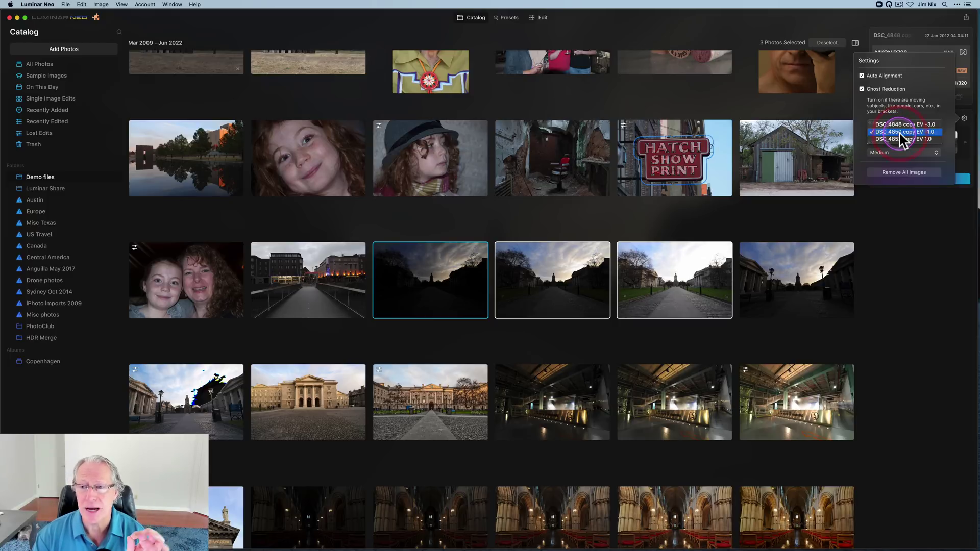
left_click(901, 132)
left_click(899, 152)
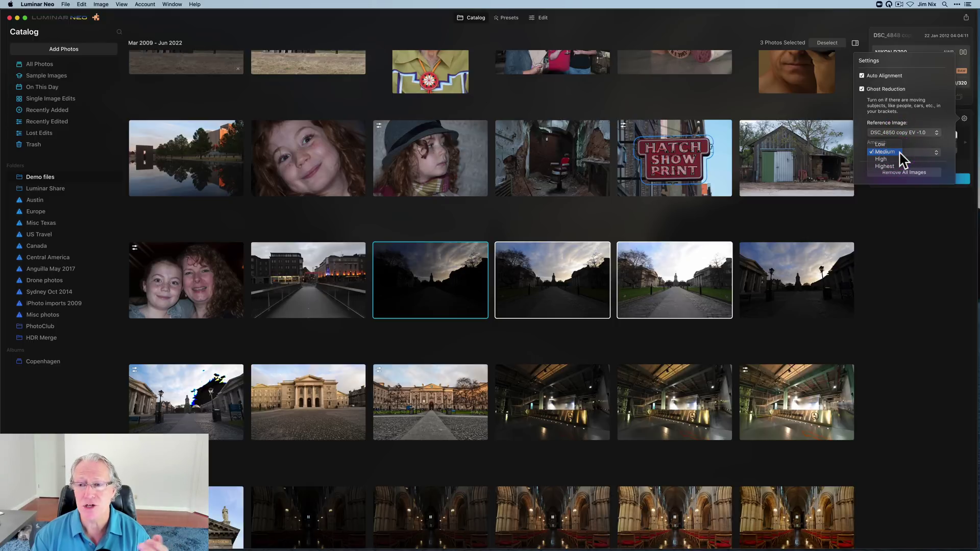
left_click(916, 143)
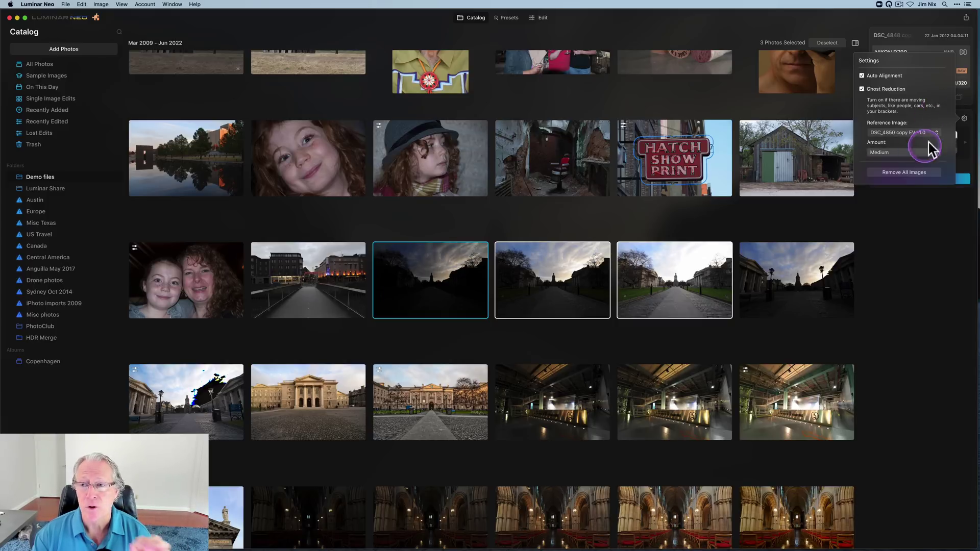
left_click(964, 119)
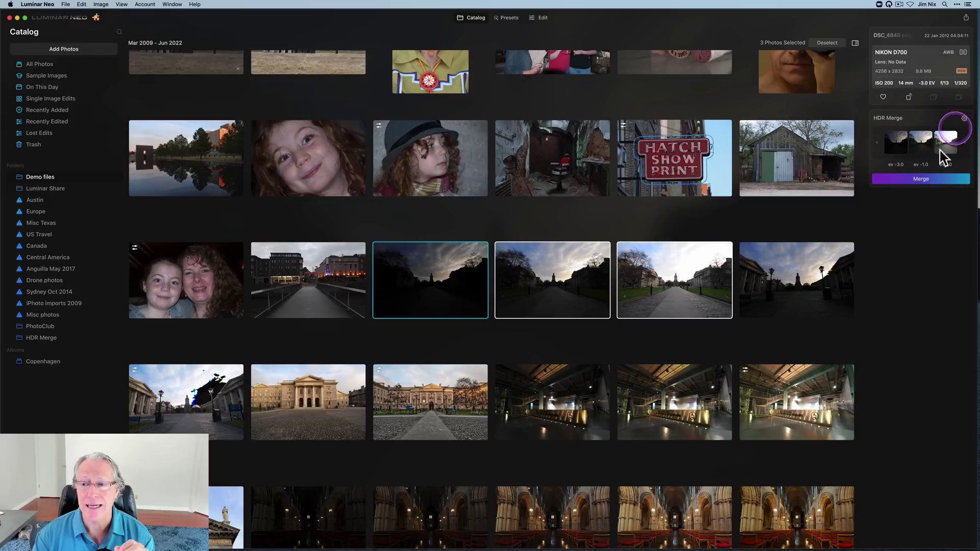
Run Merge to combine the ev -3.0, -1.0 and 1.0 walkway exposures into one HDR image
left_click(925, 184)
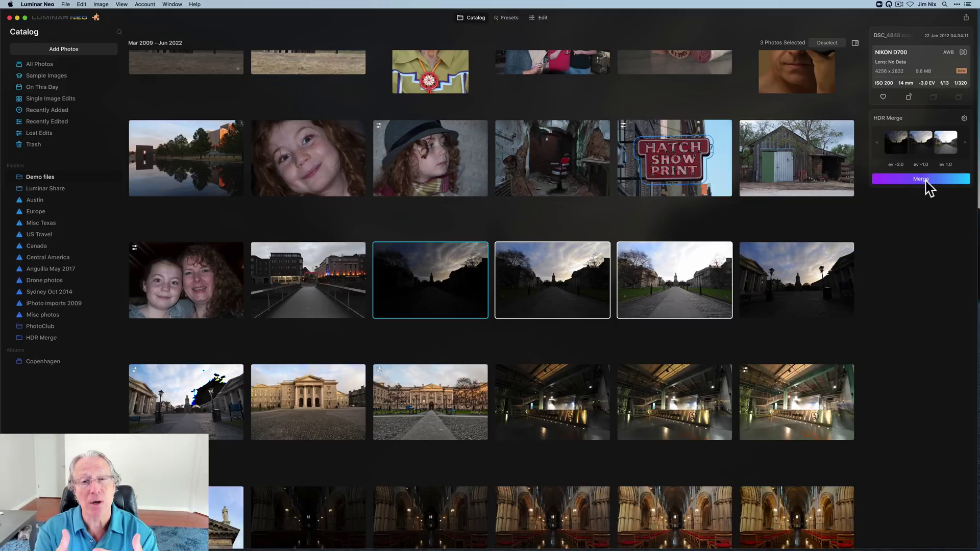
left_click(926, 181)
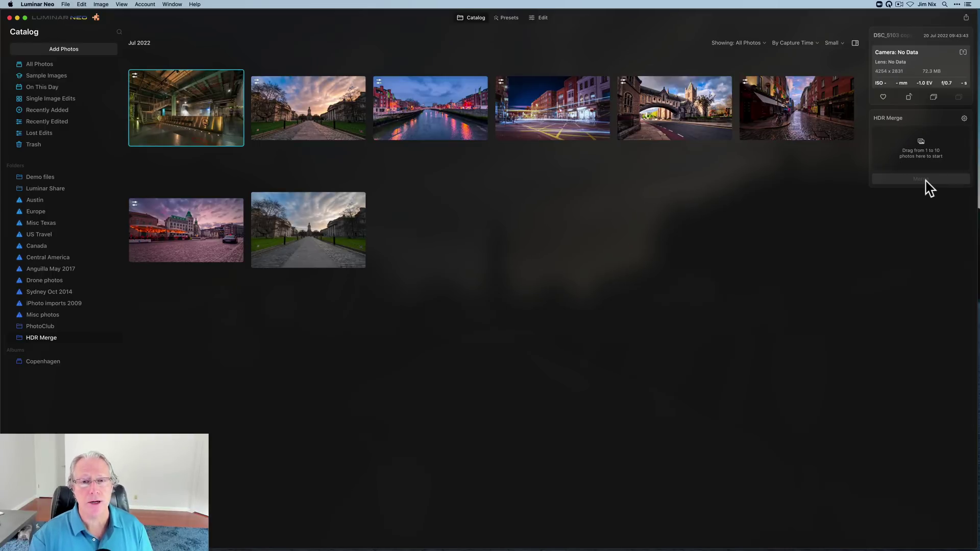
Browse the walkway photos in the HDR Merge folder and the Demo files folder
left_click(717, 254)
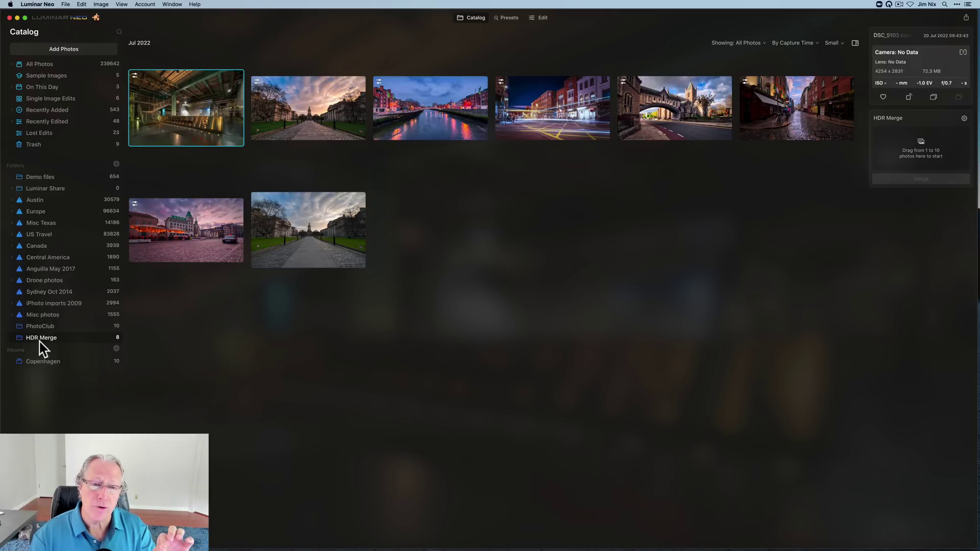
left_click(325, 111)
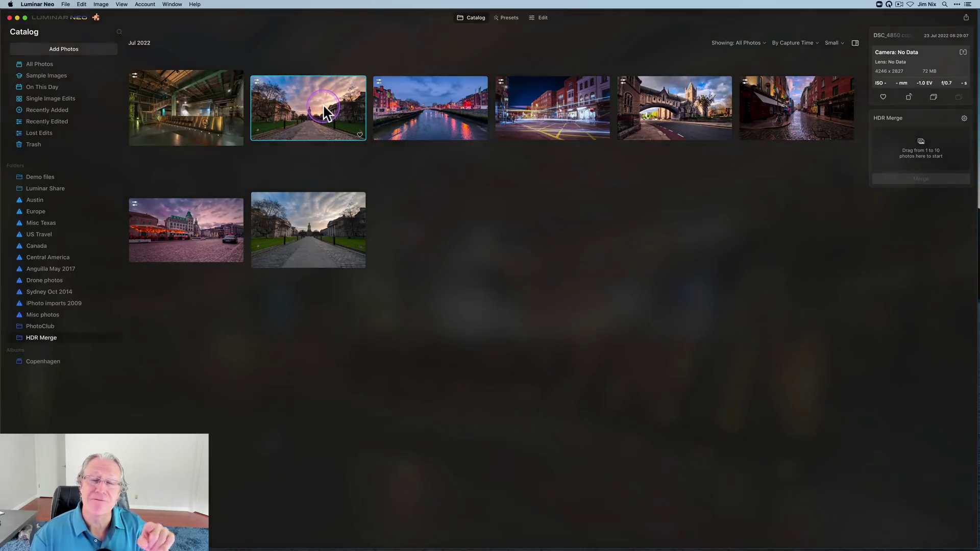
left_click(324, 221)
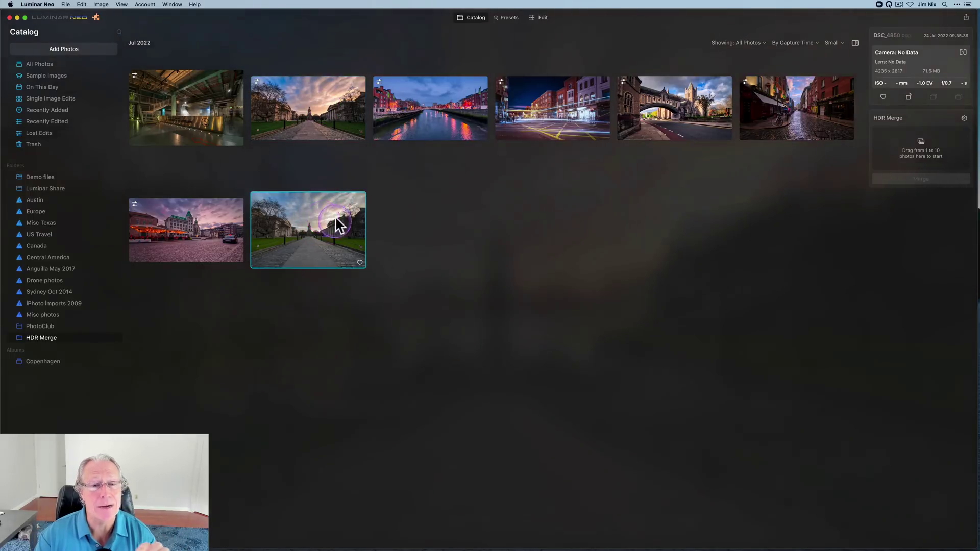
left_click(304, 237)
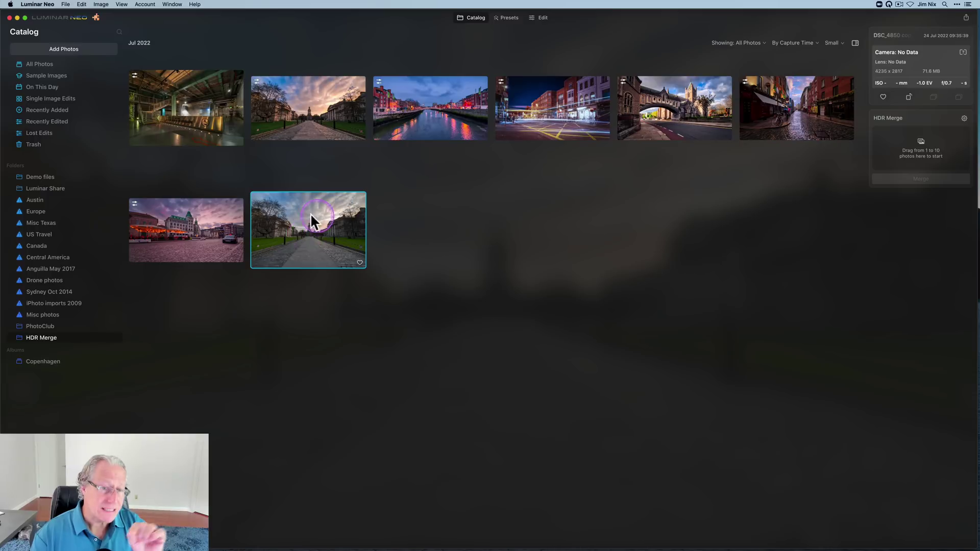
left_click(47, 178)
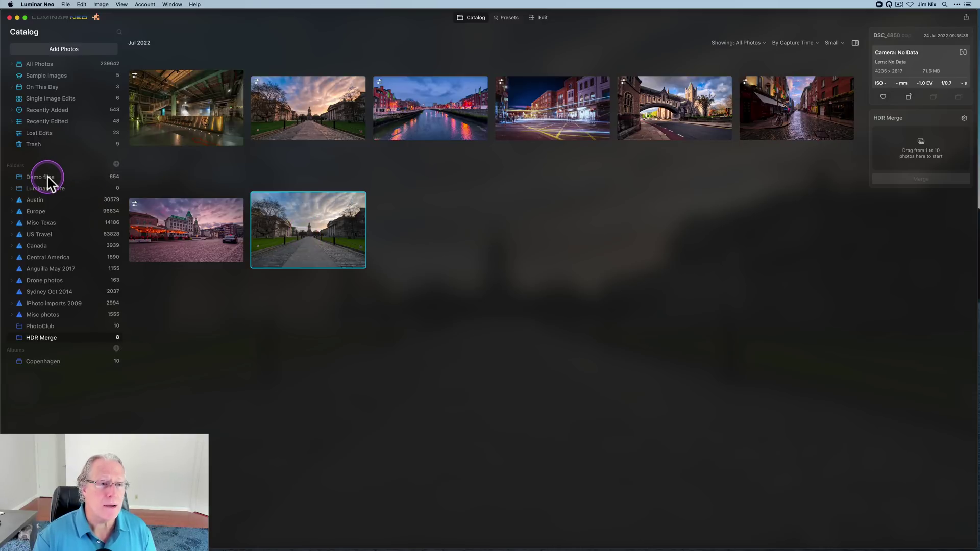
scroll(334, 327, "down", 2)
scroll(335, 327, "down", 2)
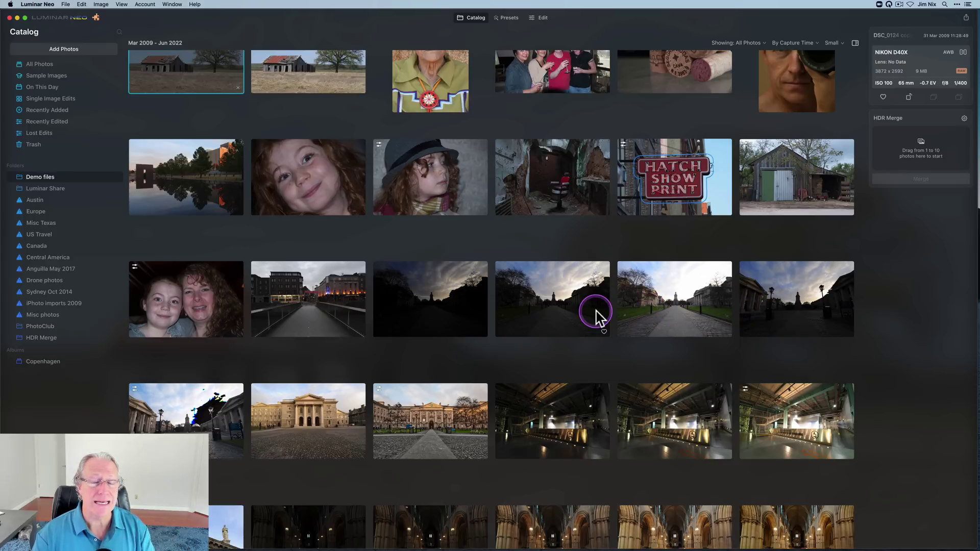
Return to HDR Merge and open the unedited merged walkway photo in the editor
left_click(40, 338)
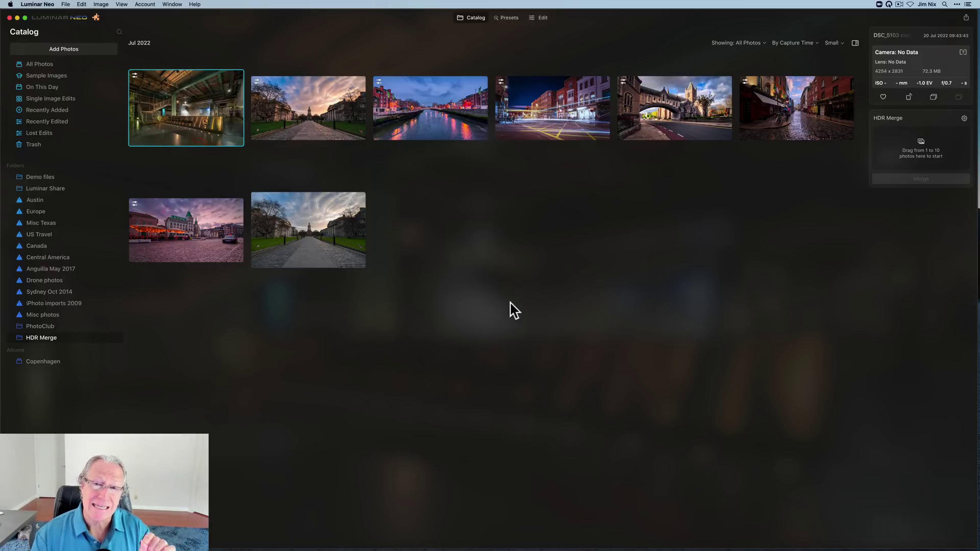
left_click(307, 222)
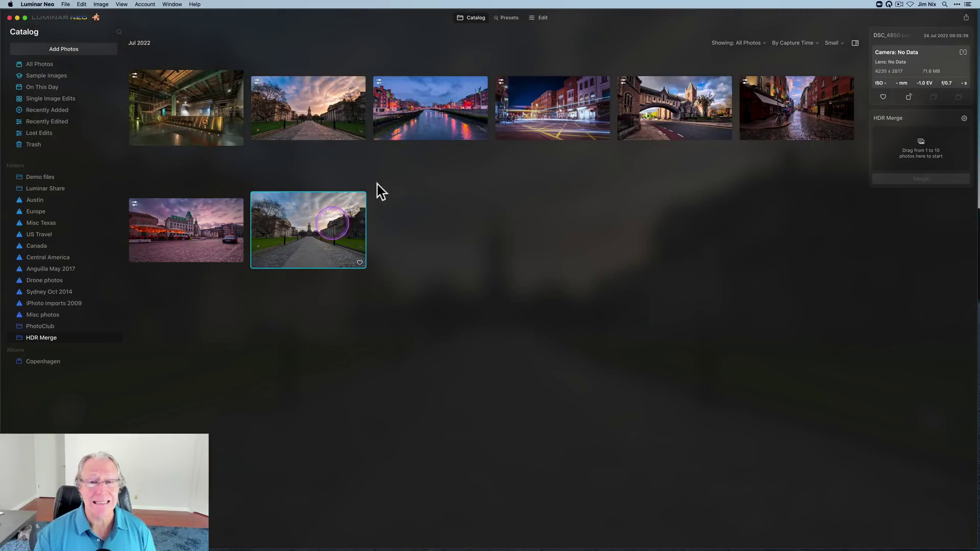
left_click(540, 20)
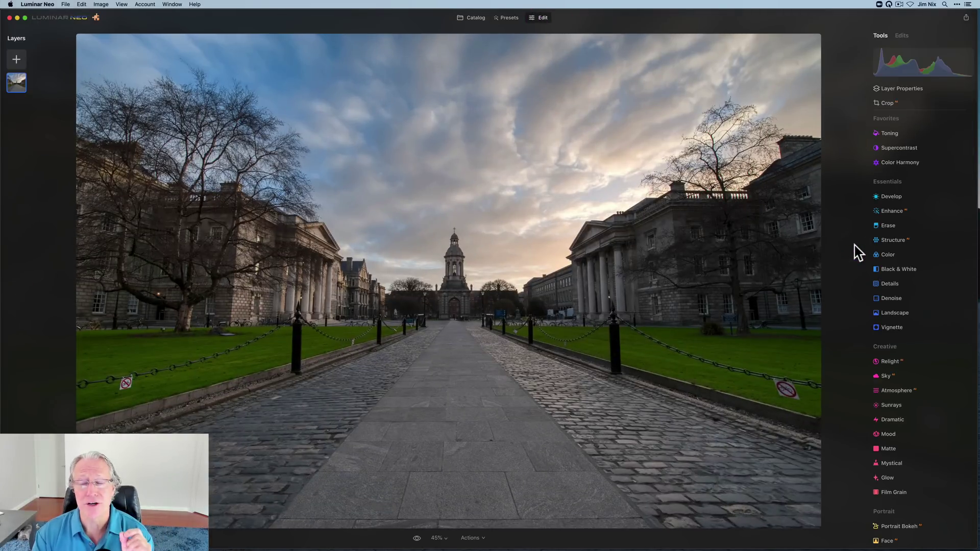
Verify the Edits list shows 'No Edits', then return to Tools and the Catalog grid
left_click(855, 250)
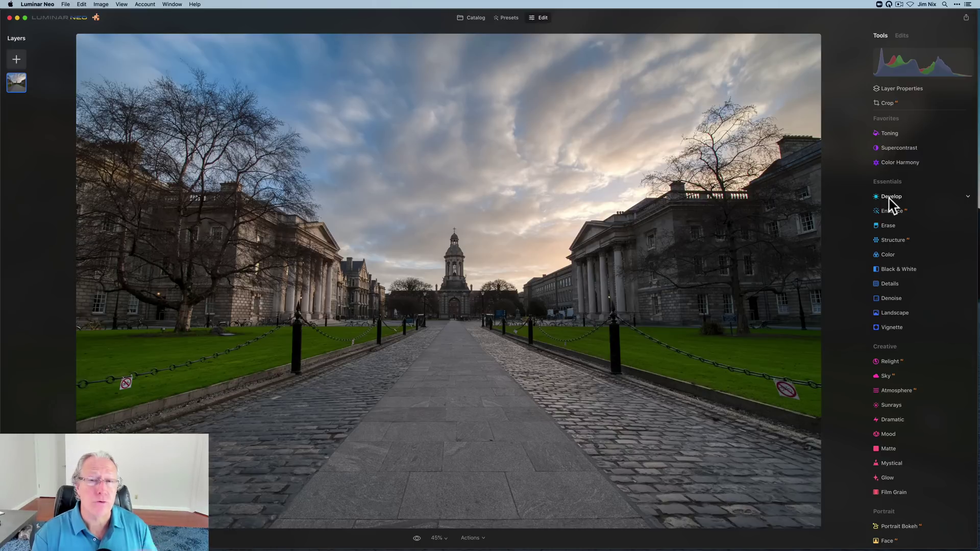
left_click(903, 37)
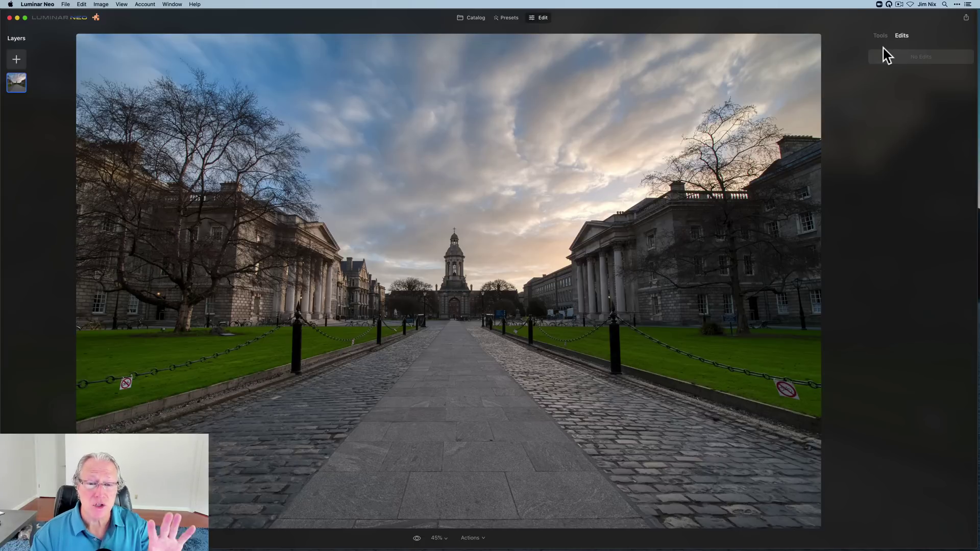
left_click(881, 36)
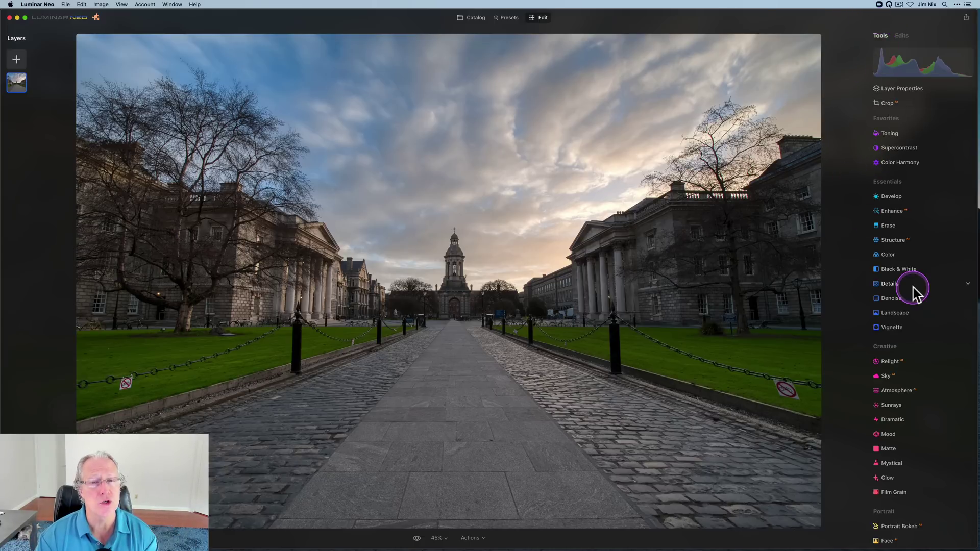
scroll(913, 291, "down", 2)
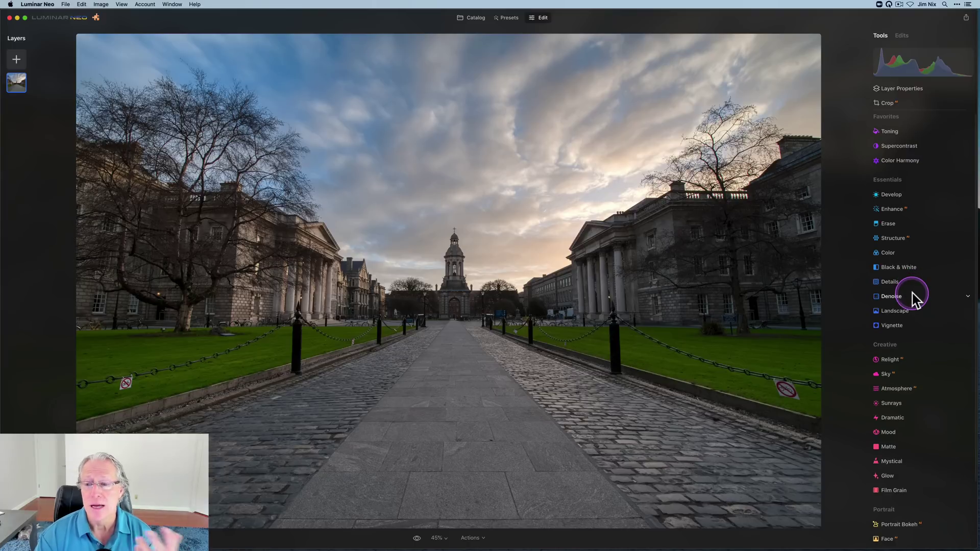
scroll(912, 296, "up", 2)
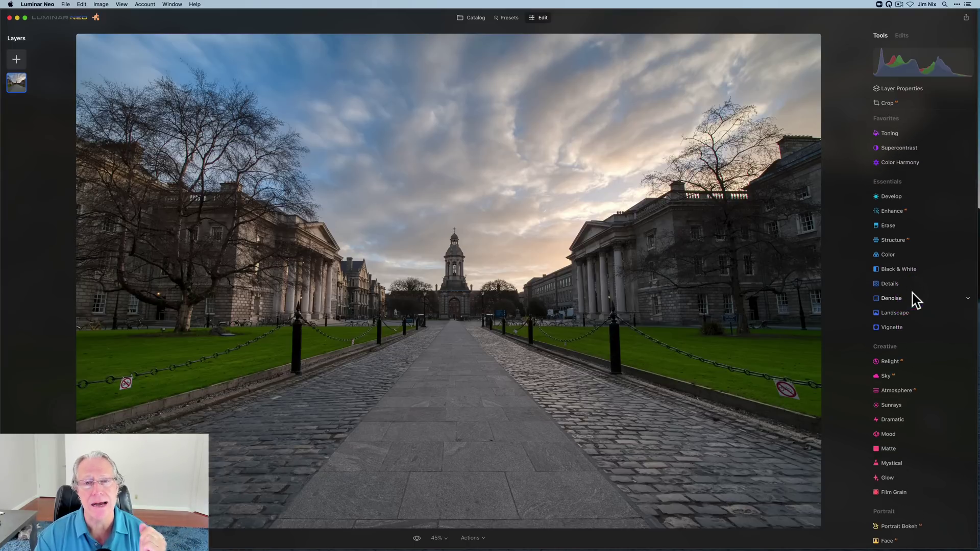
left_click(473, 18)
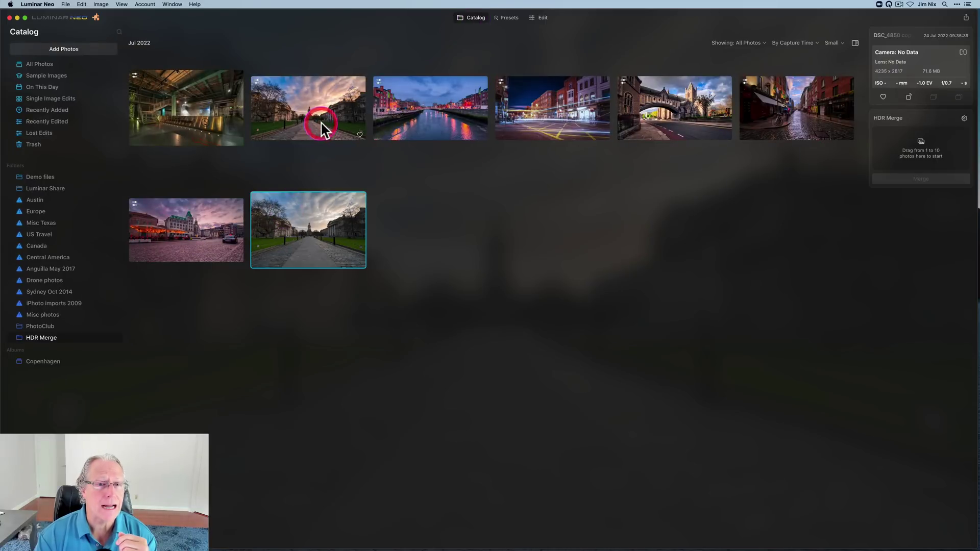
Open the edited sunset walkway photo and list its edits: Toning, Structure, Color, Supercontrast, Develop, Erase
left_click(341, 120)
left_click(539, 18)
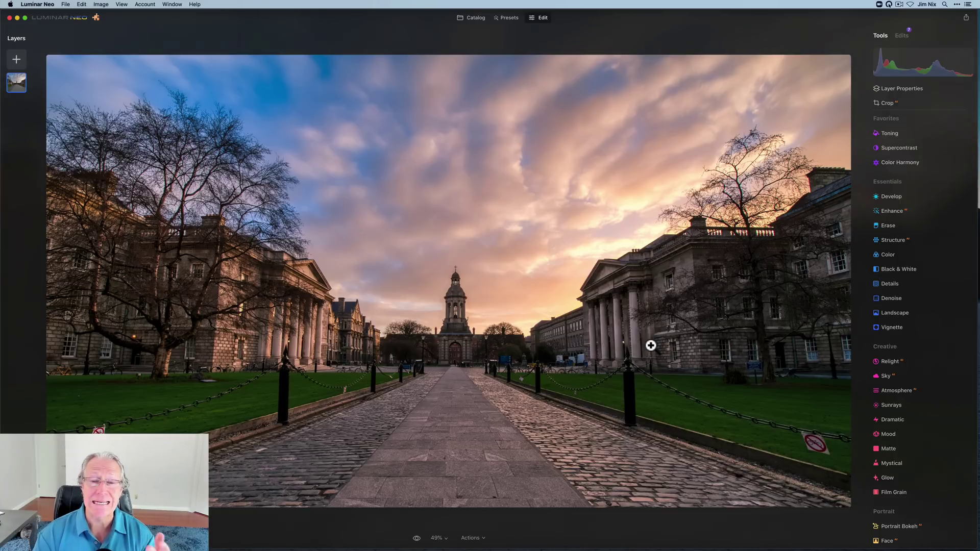
left_click(902, 34)
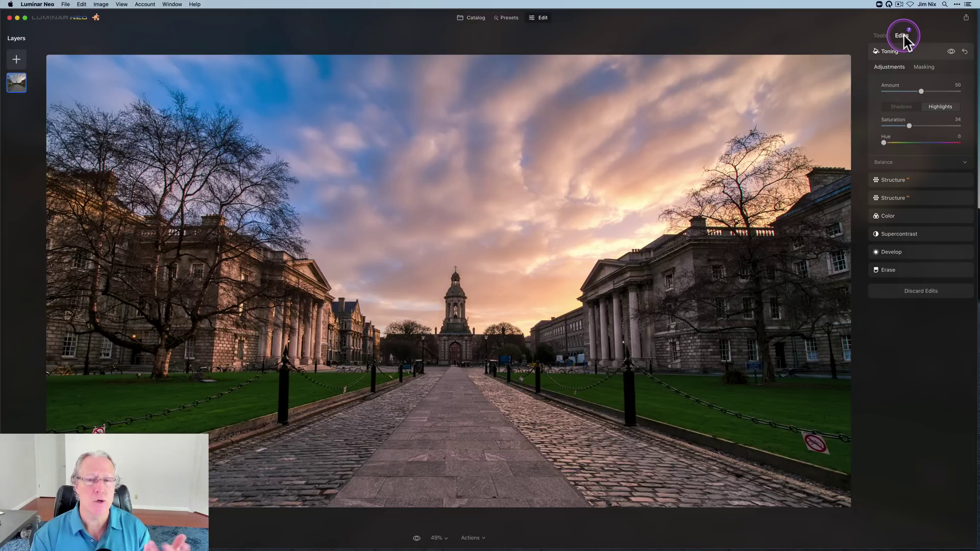
Collapse Toning, review the seven-edit stack with two Structure passes, and return to the tools list
left_click(925, 49)
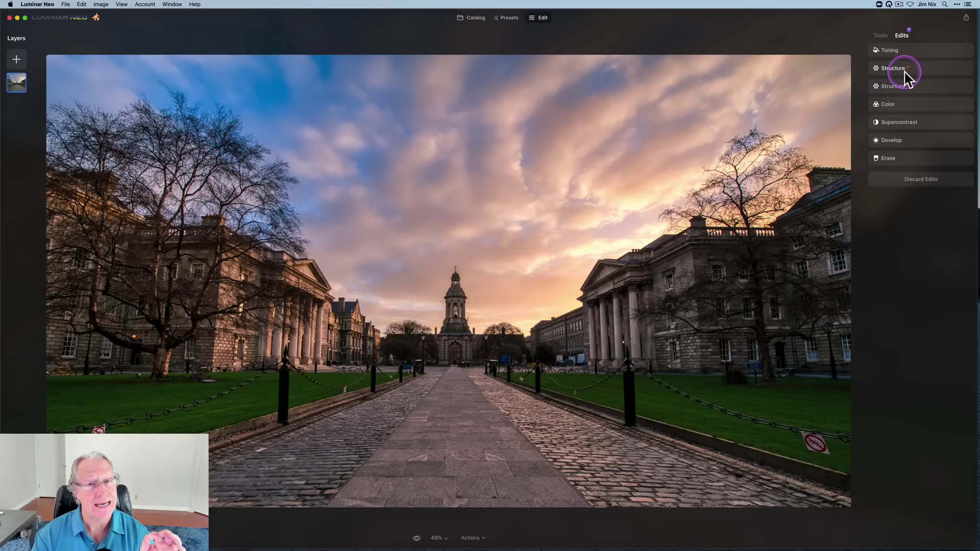
left_click(880, 37)
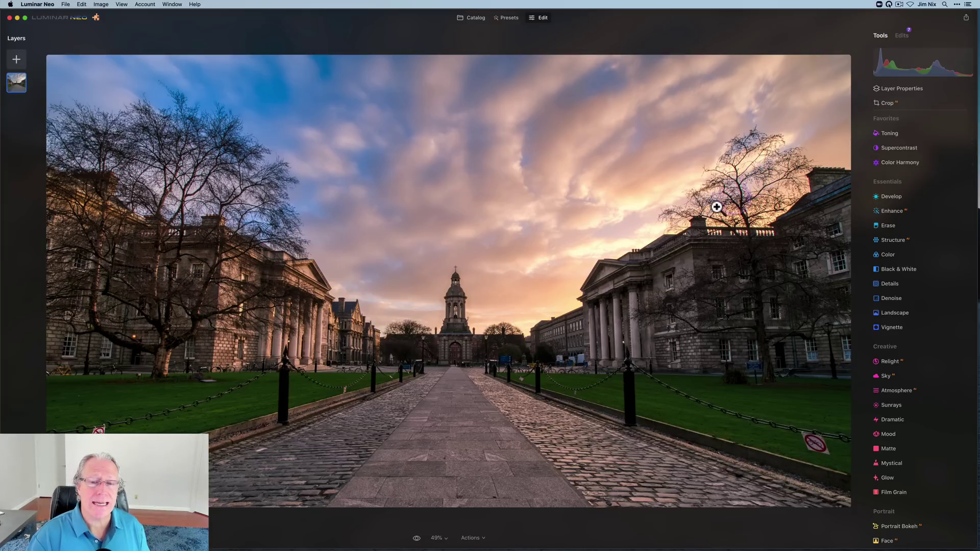
Expand Dodge & Burn in the Professional section, showing Amount 100, Lighten brush, Strength 50
left_click(679, 231)
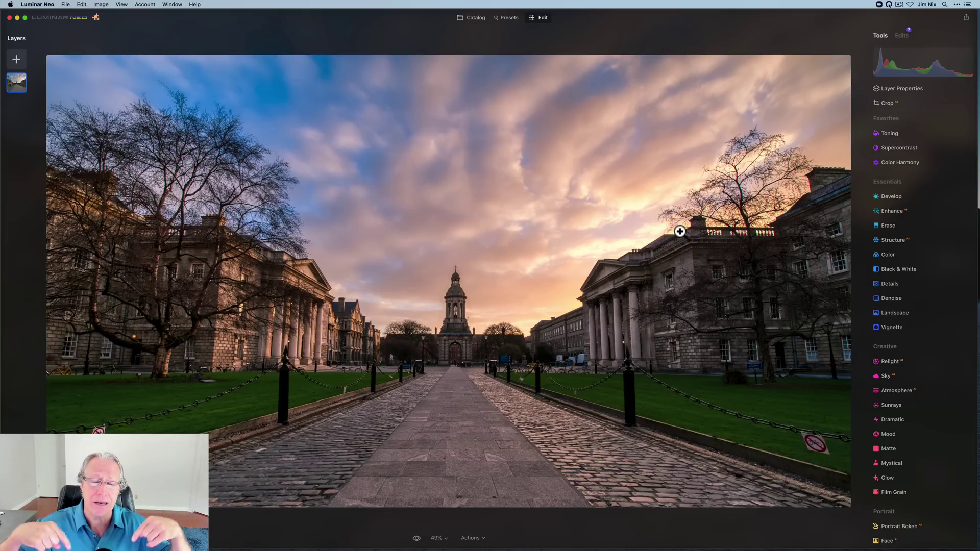
left_click(894, 391)
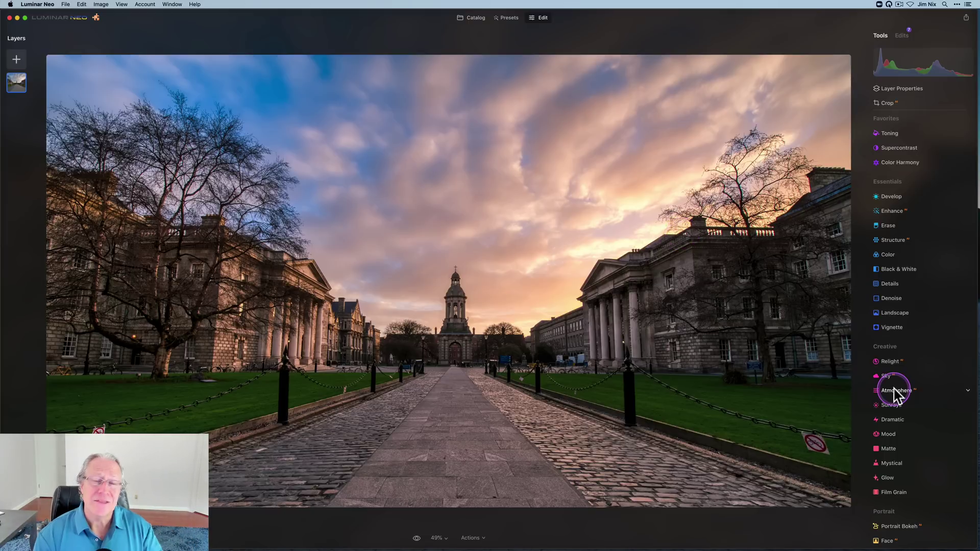
scroll(894, 393, "down", 5)
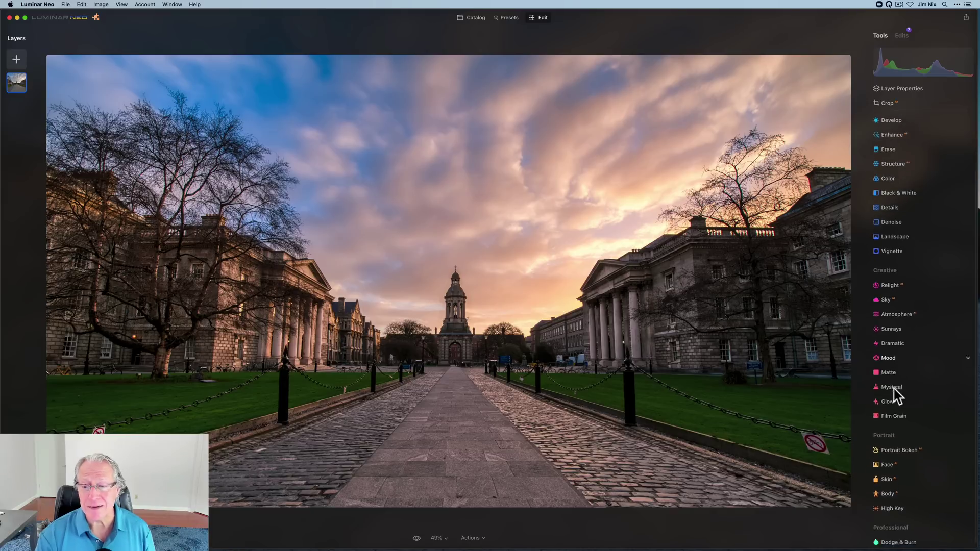
left_click(894, 536)
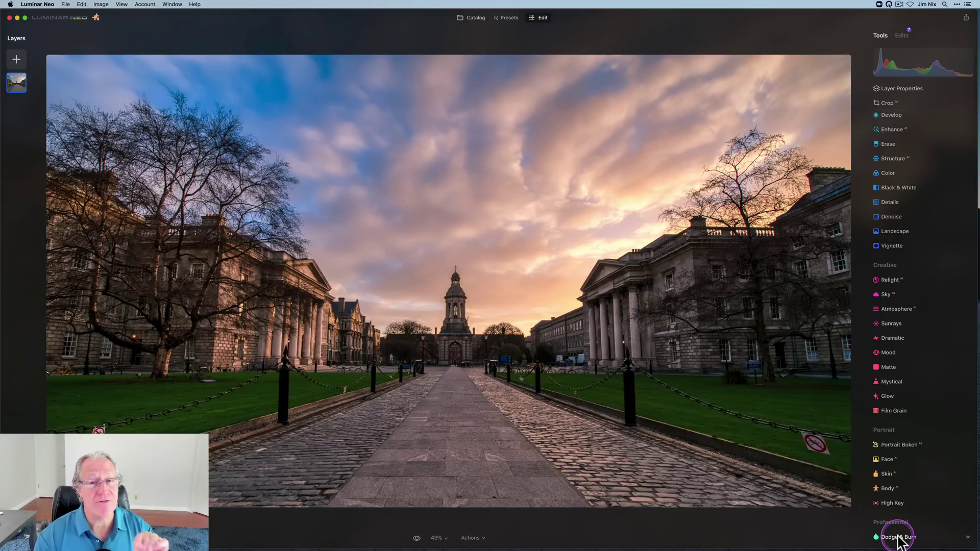
scroll(925, 428, "up", 3)
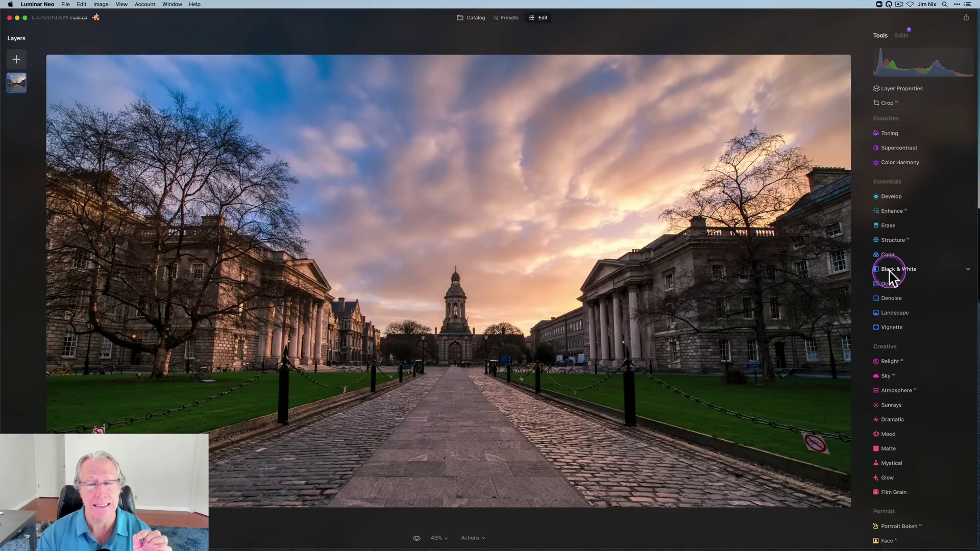
scroll(890, 277, "down", 3)
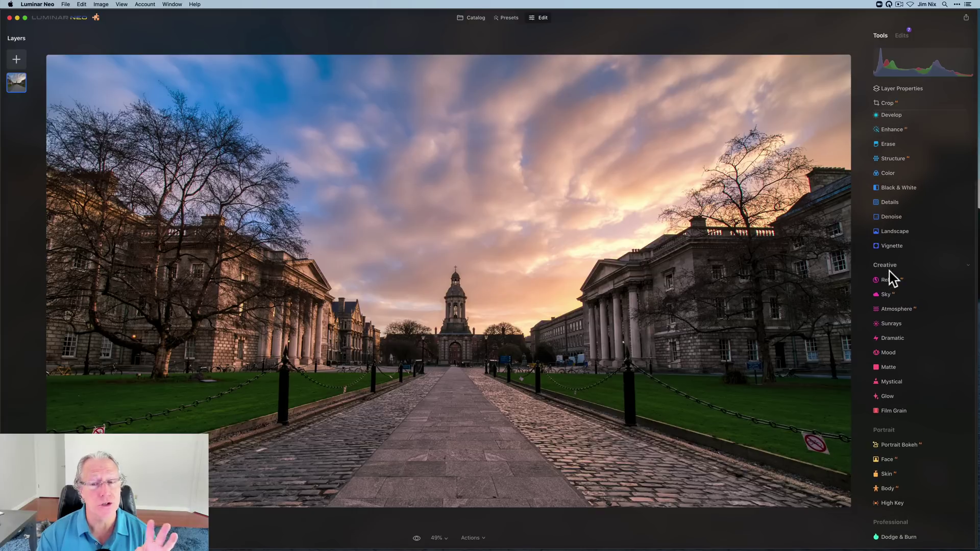
left_click(886, 489)
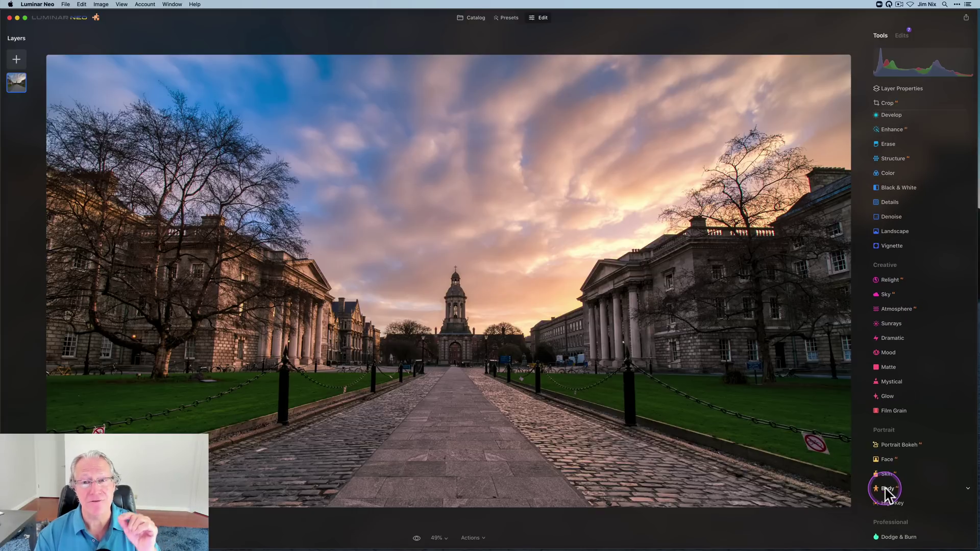
left_click(892, 538)
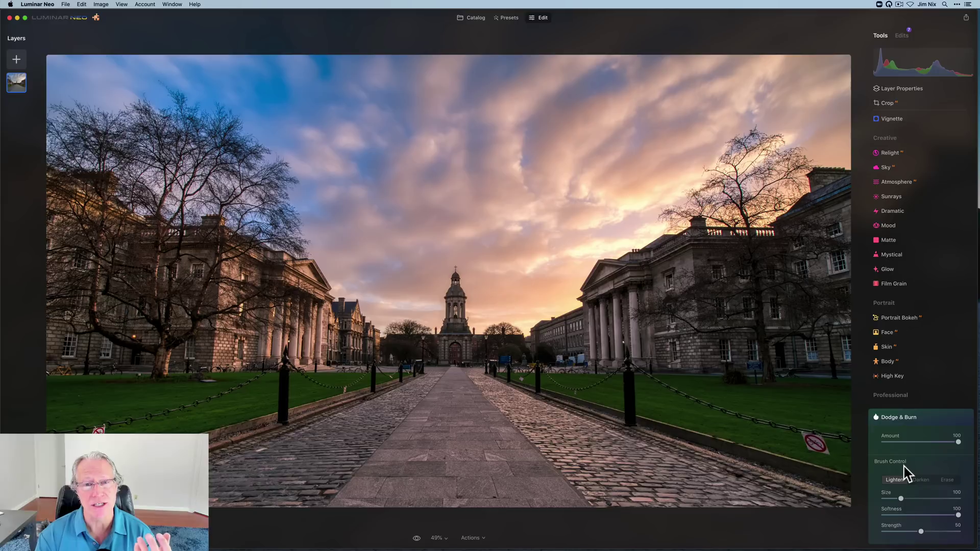
Choose the Lighten brush at size 83 and strength 22, and paint over the cobbled path
left_click(896, 478)
left_click(926, 480)
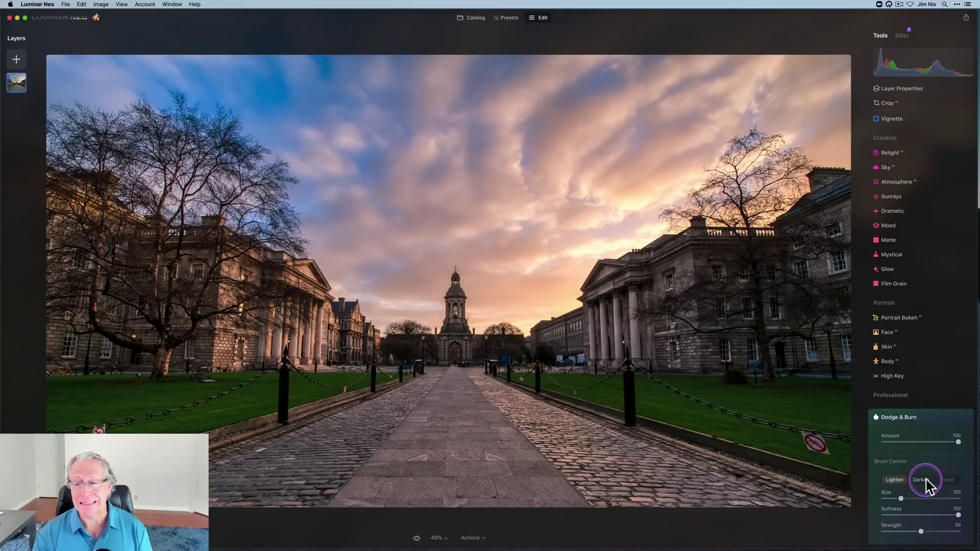
left_click(940, 480)
left_click(918, 480)
left_click(895, 482)
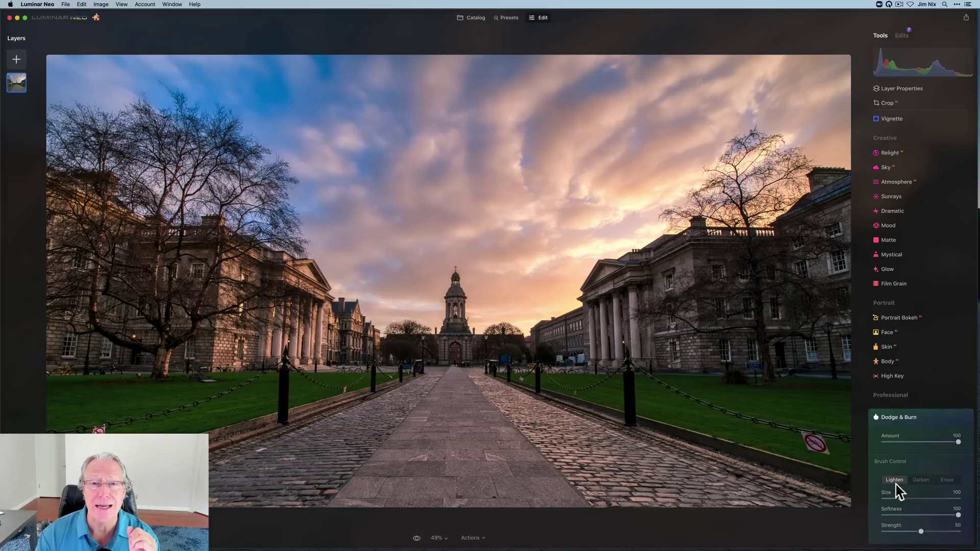
left_click(898, 498)
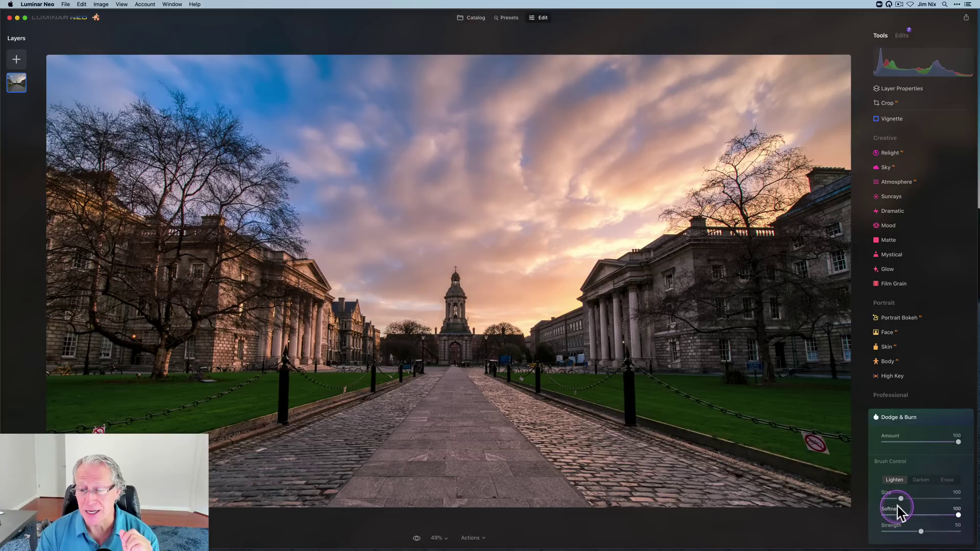
left_click_drag(901, 499, 895, 500)
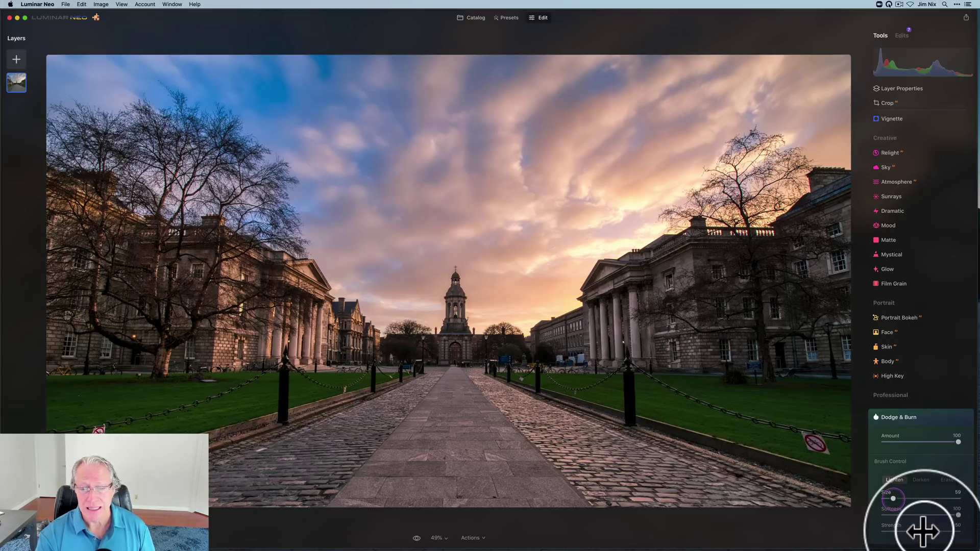
left_click_drag(895, 498, 898, 499)
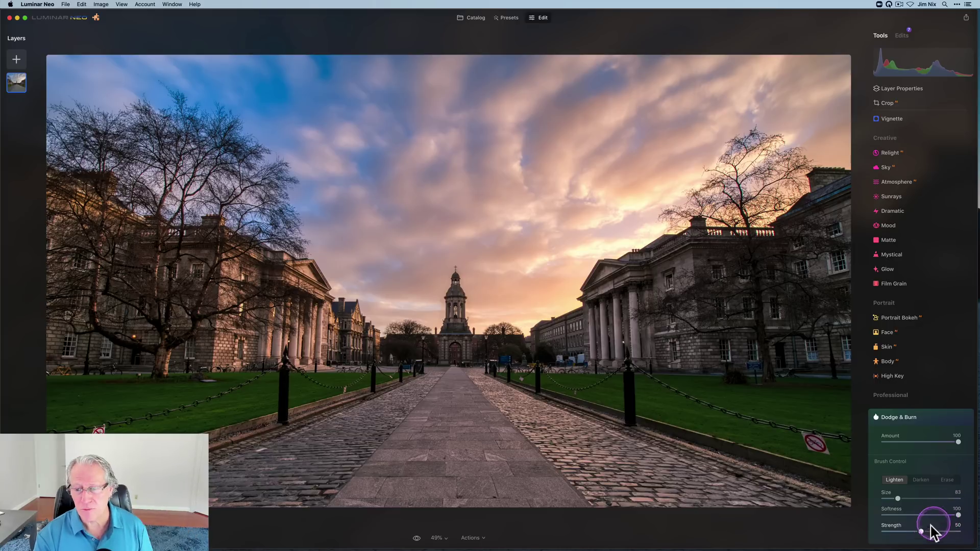
left_click_drag(921, 531, 899, 531)
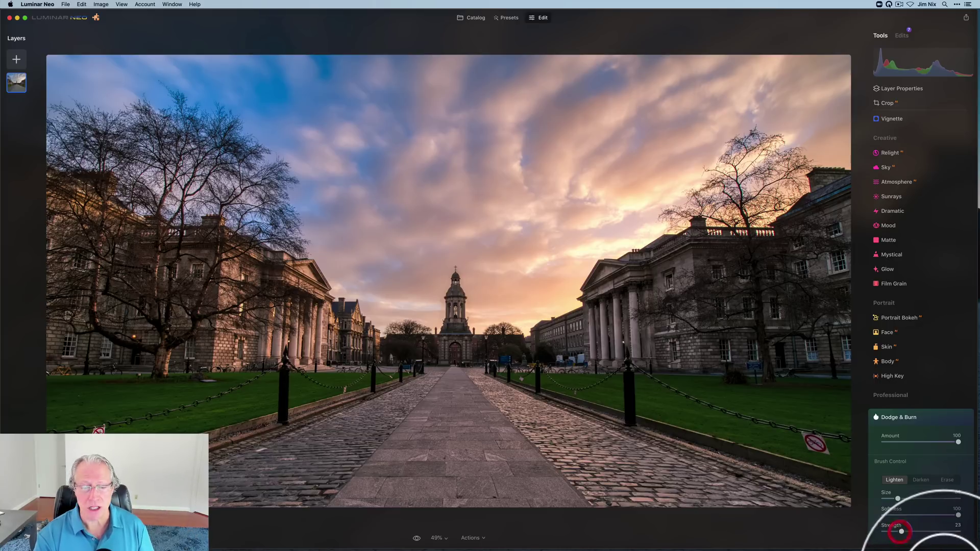
mouse_move(474, 431)
left_mouse_down()
mouse_move(502, 442)
mouse_move(497, 424)
mouse_move(606, 544)
mouse_move(520, 526)
mouse_move(532, 525)
mouse_move(506, 502)
mouse_move(497, 459)
mouse_move(490, 466)
mouse_move(493, 429)
mouse_move(402, 544)
mouse_move(482, 543)
mouse_move(446, 528)
left_mouse_up()
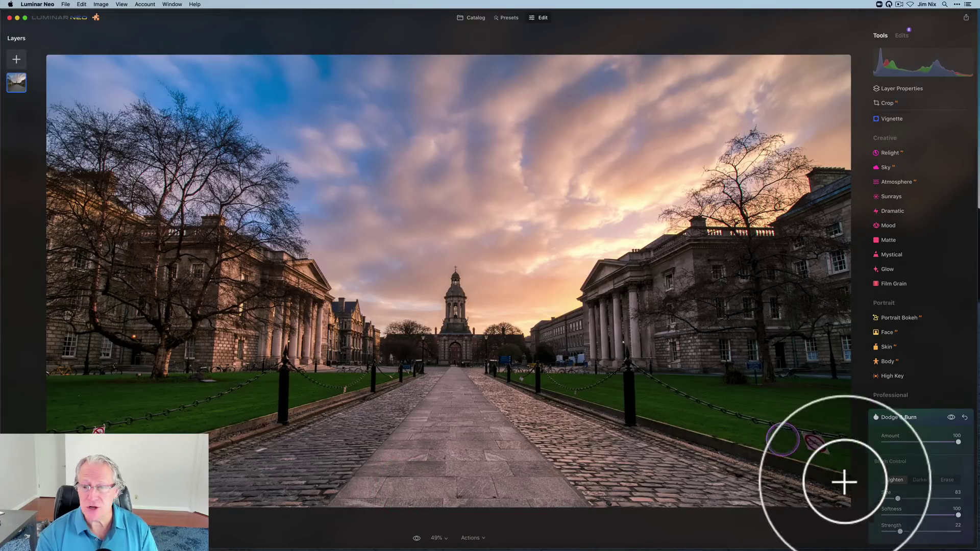
Compare the lightened path, then switch the brush to Darken at strength 15
left_click(951, 417)
left_click(951, 416)
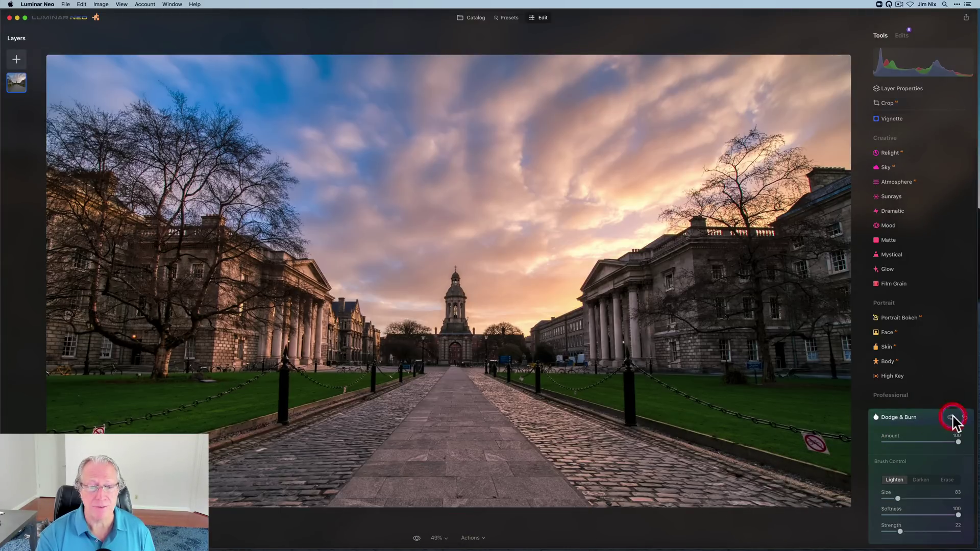
left_click(921, 479)
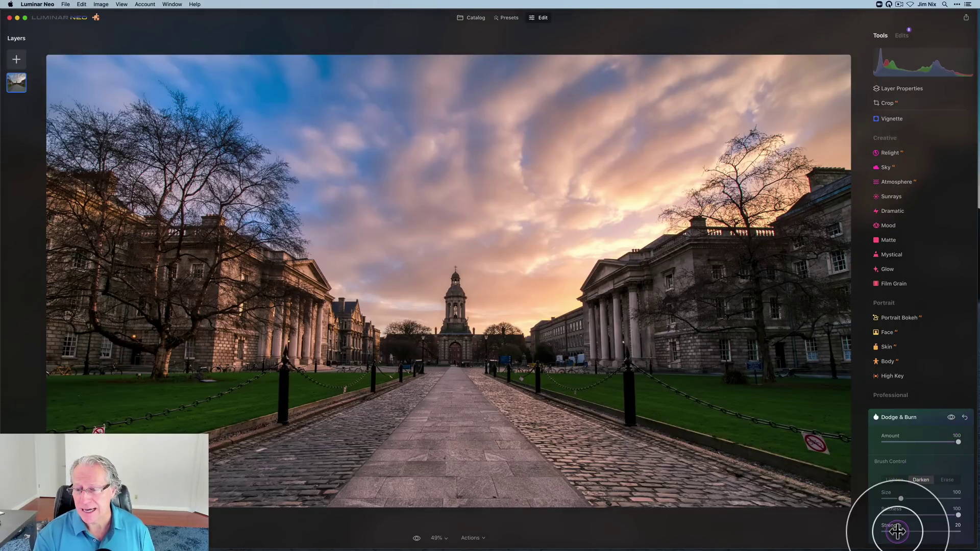
left_click_drag(919, 531, 894, 533)
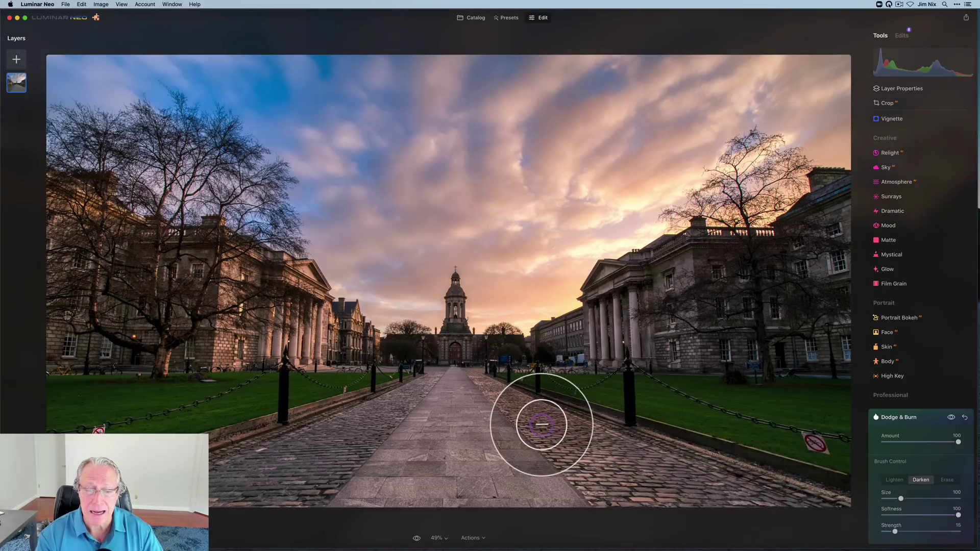
Darken three patches of the cobbled path, then compare with the edits hidden and shown
left_click(511, 481)
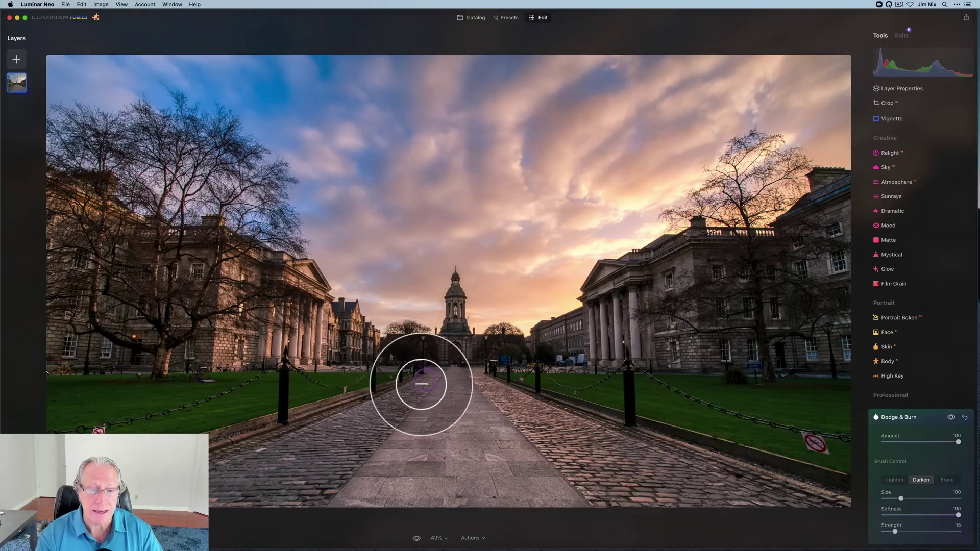
left_click(341, 463)
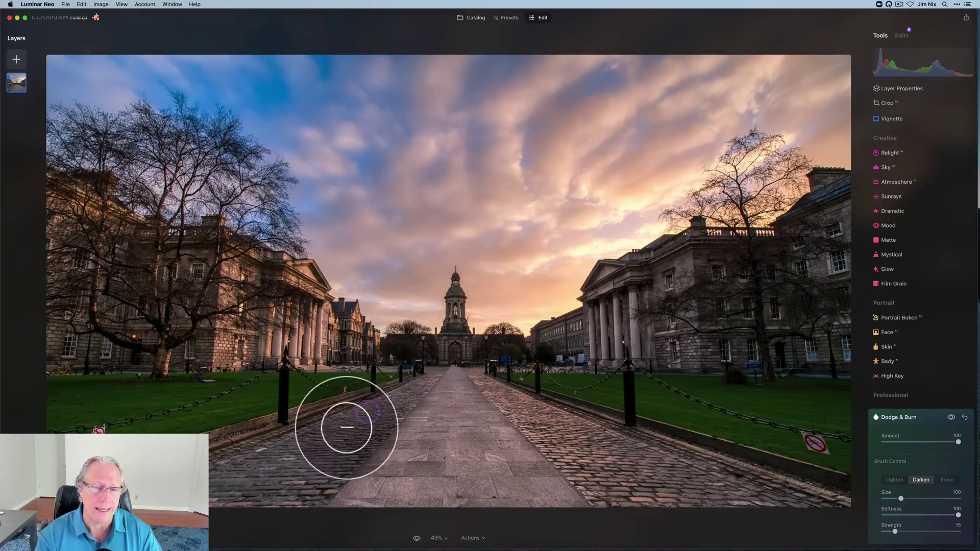
left_click(535, 433)
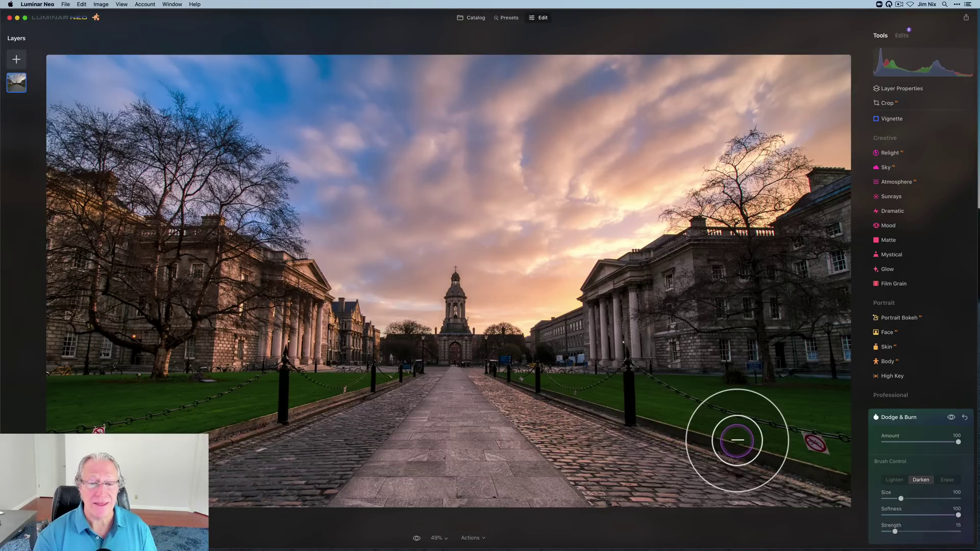
left_click(947, 418)
left_click(951, 417)
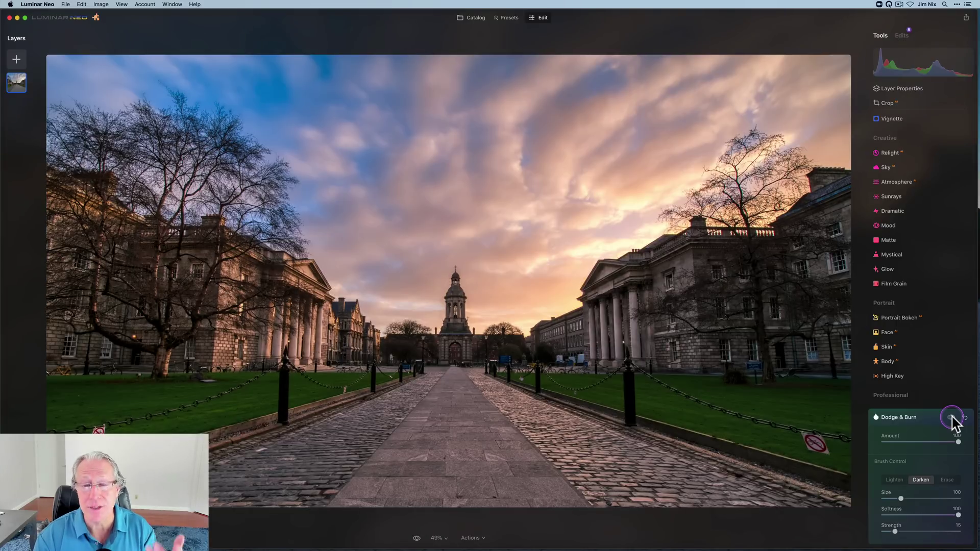
Compare the edits, return the brush to Lighten, and collapse the Dodge & Burn tool
left_click(952, 418)
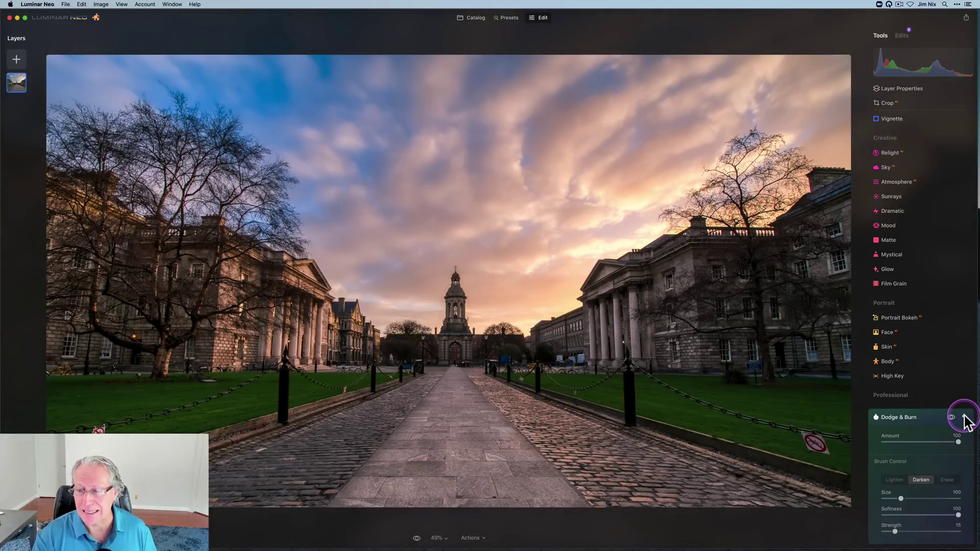
left_click(930, 430)
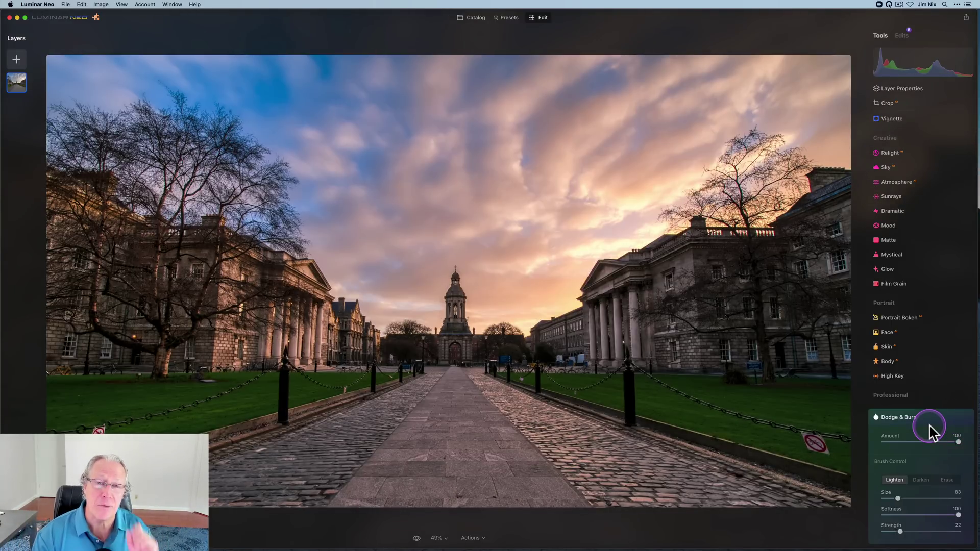
left_click(923, 422)
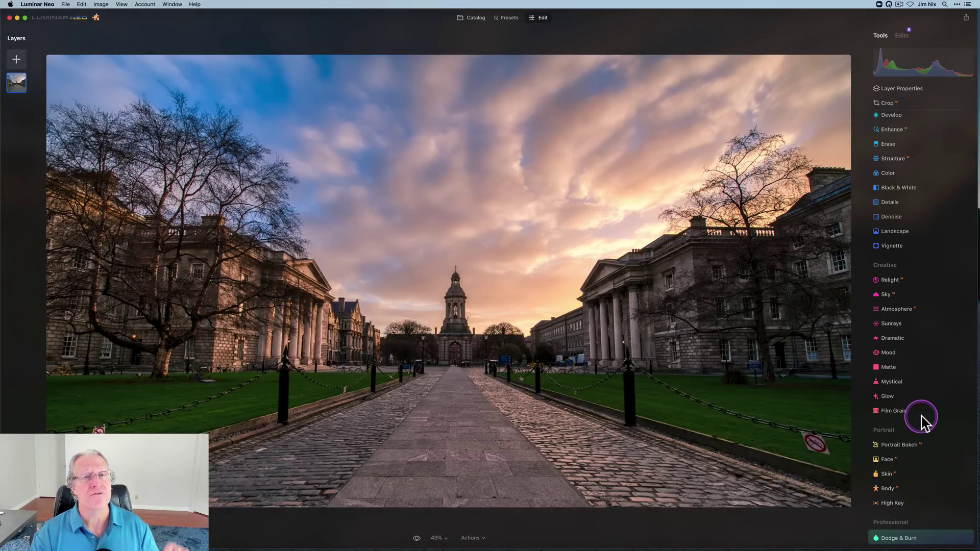